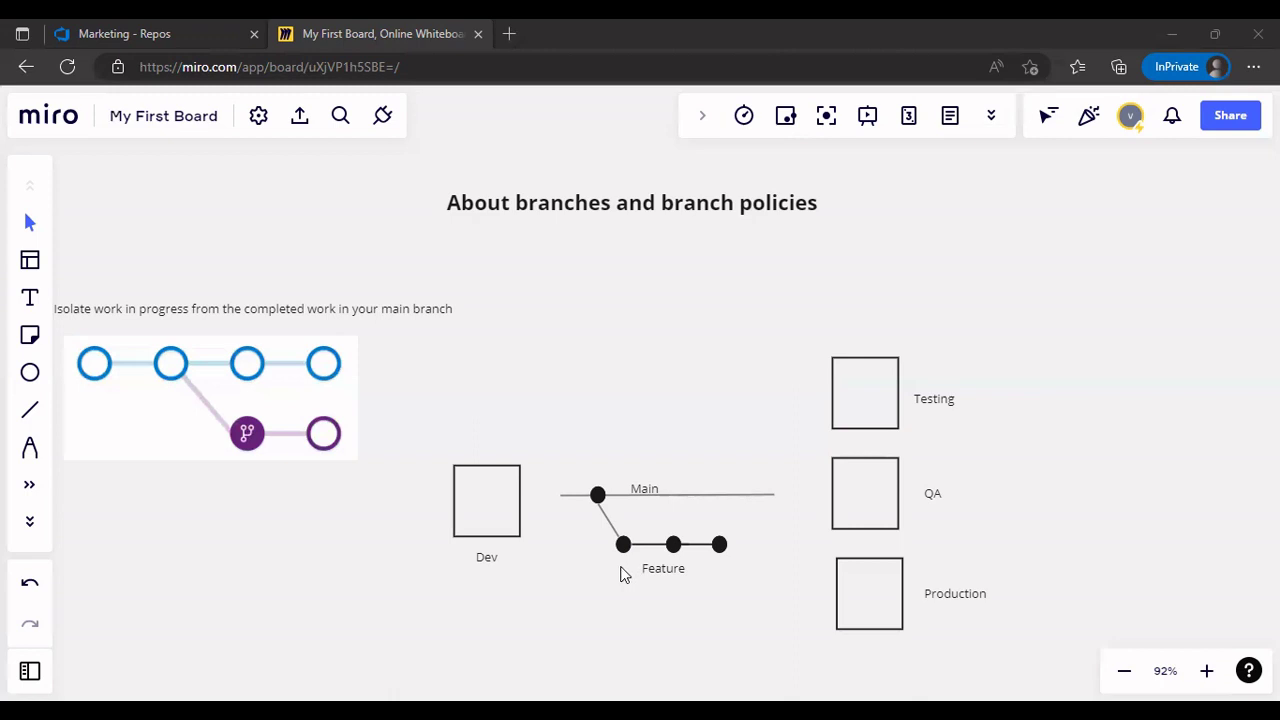
Switch to Azure DevOps and open the branch policies of the Marketing repository's main branch.
left_click(127, 36)
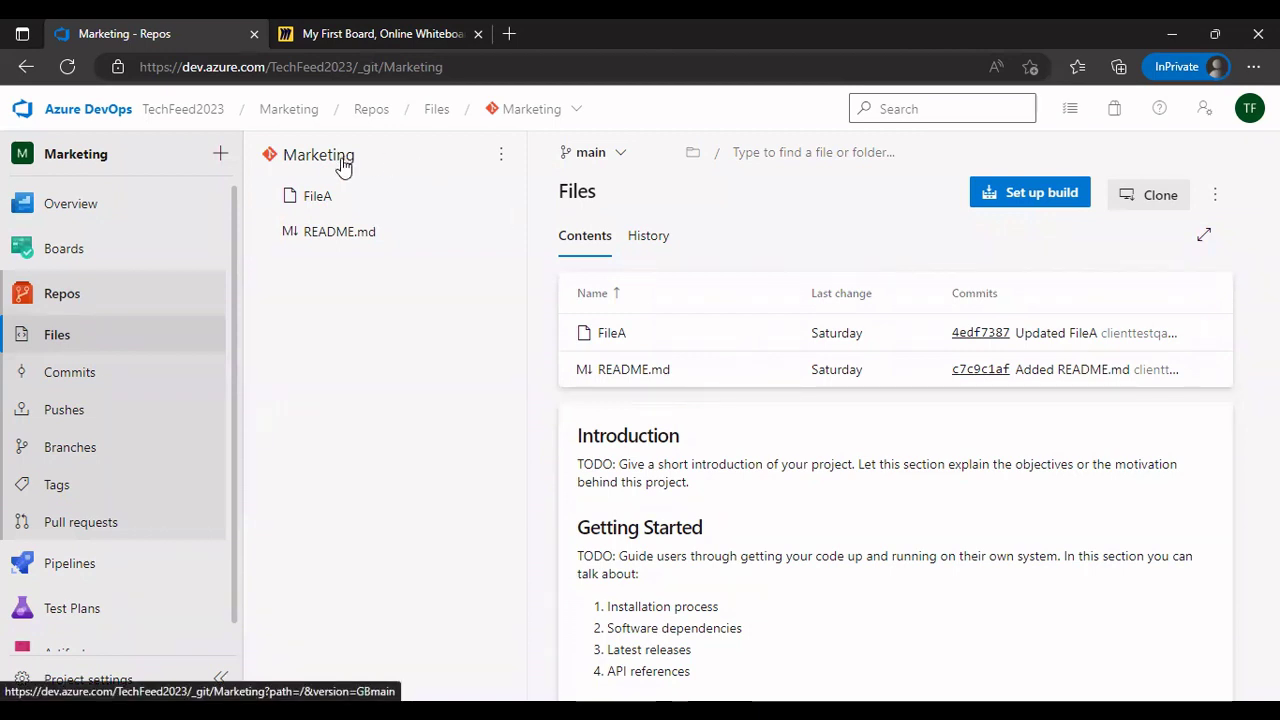
left_click(59, 458)
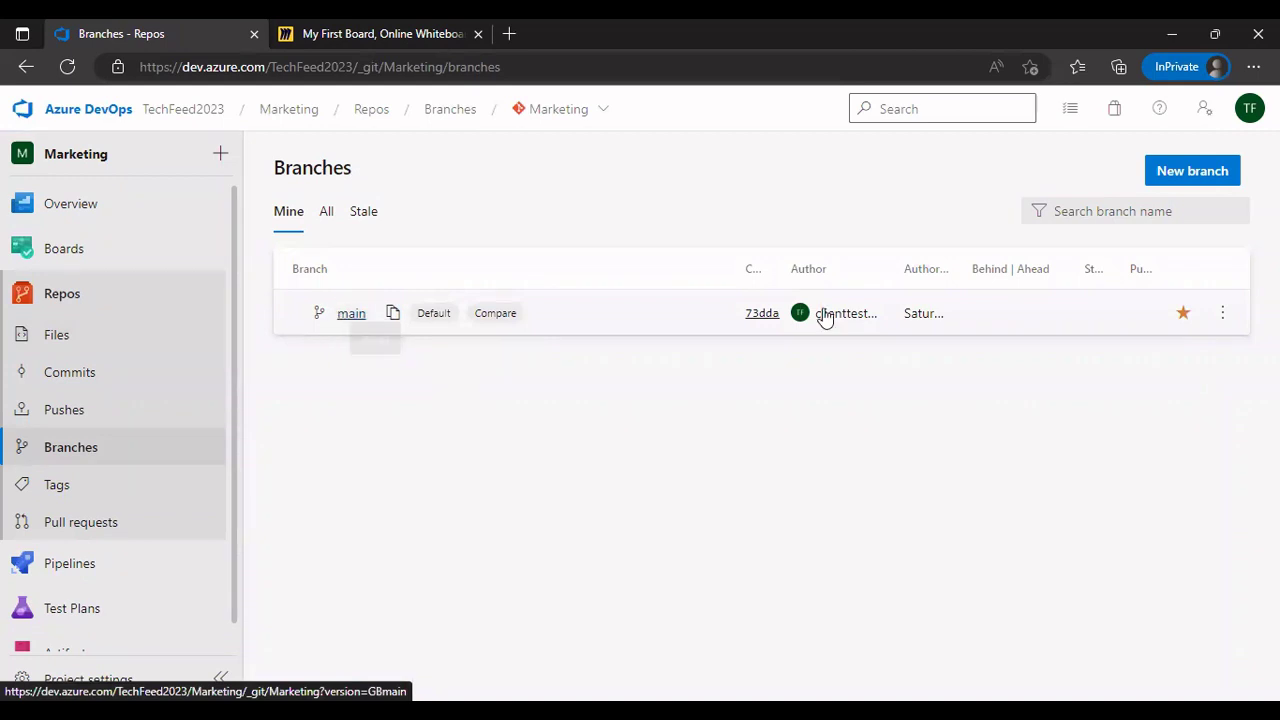
left_click(1223, 315)
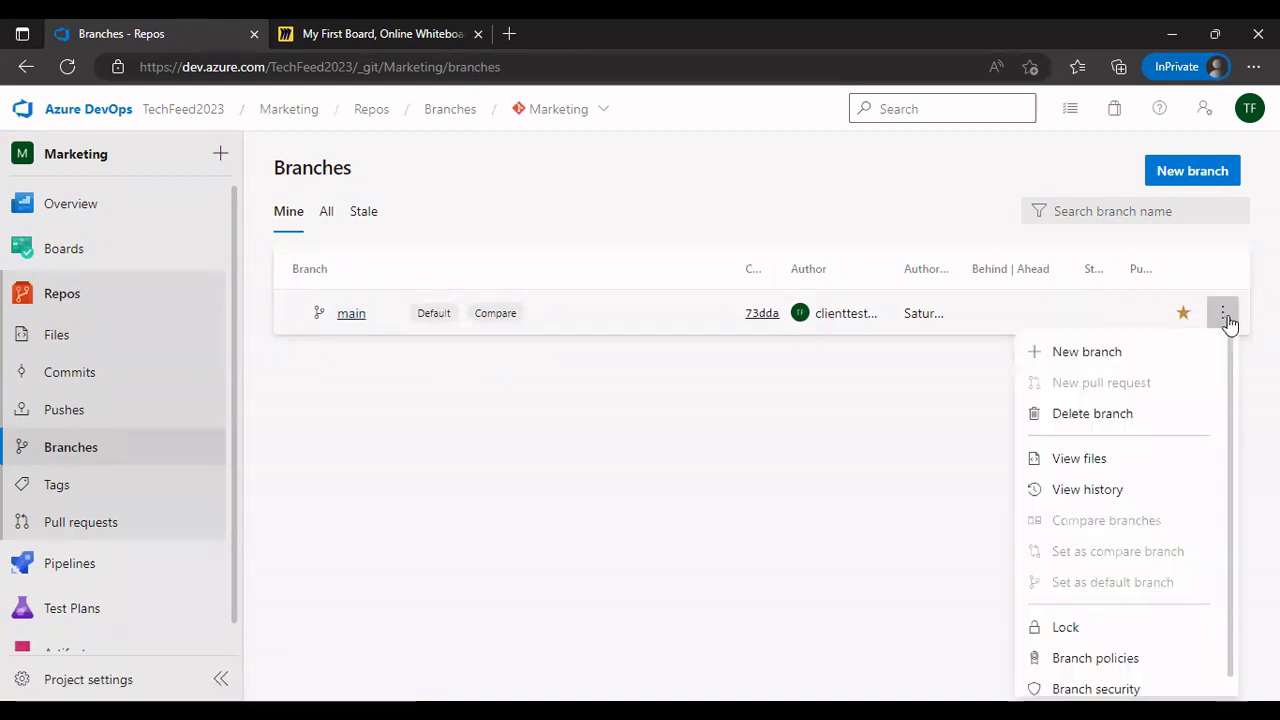
left_click(1092, 660)
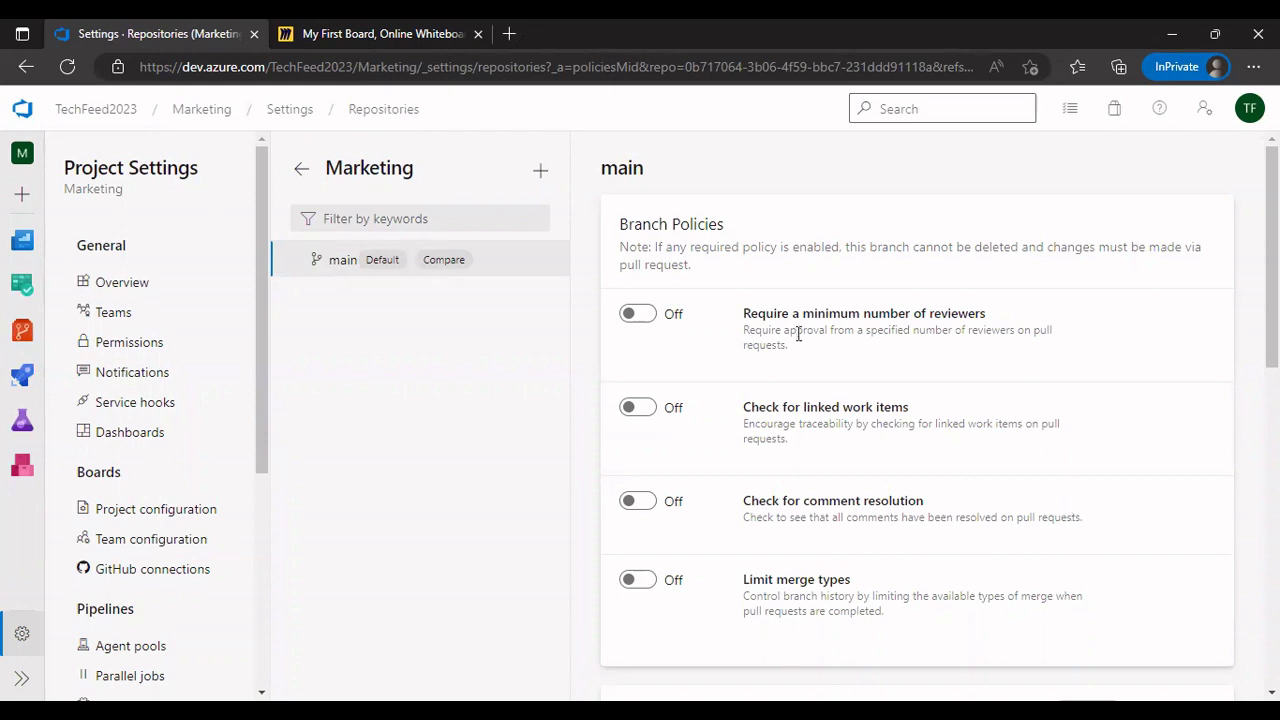
Enable the minimum number of reviewers policy for main and set the minimum to 1.
left_click(638, 318)
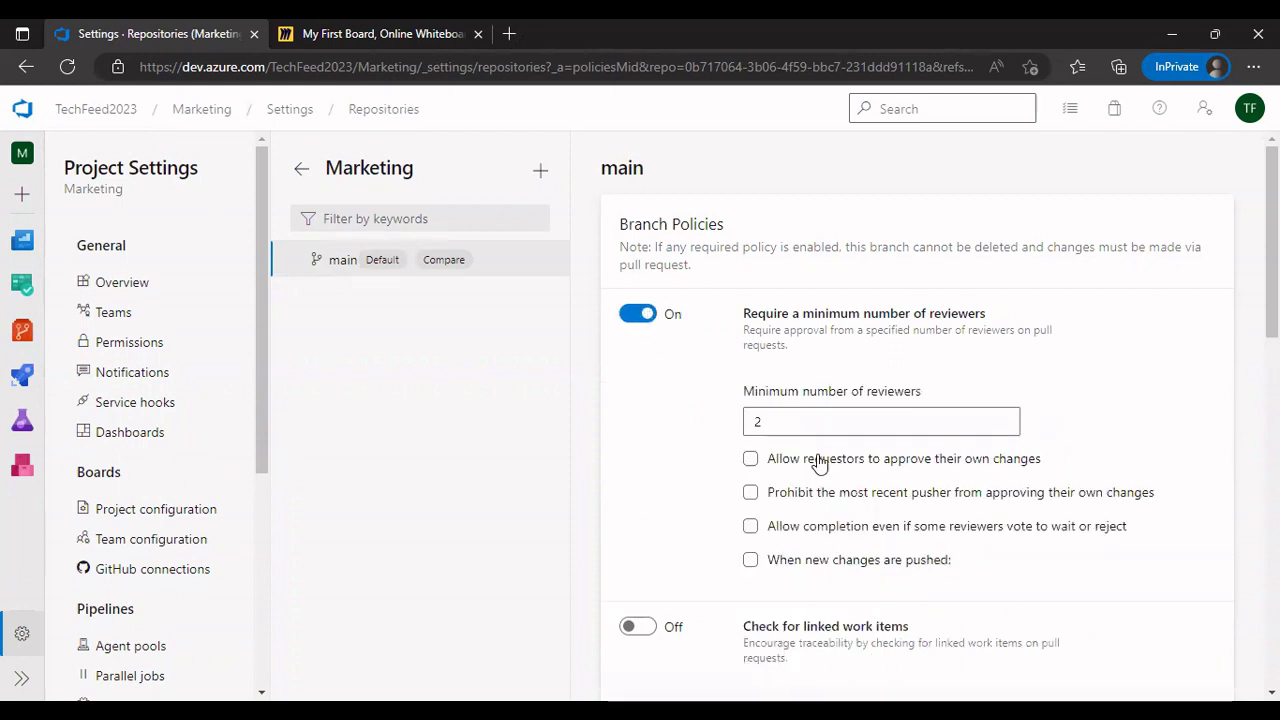
double_click(803, 418)
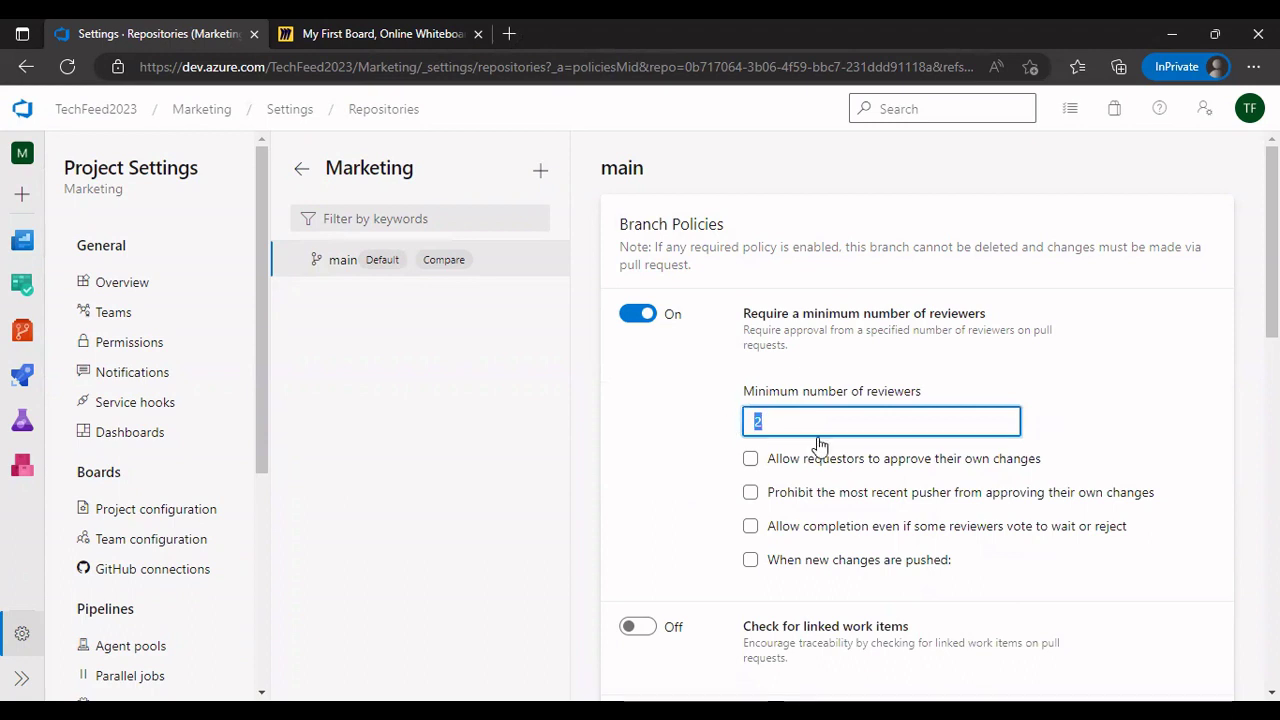
type("1")
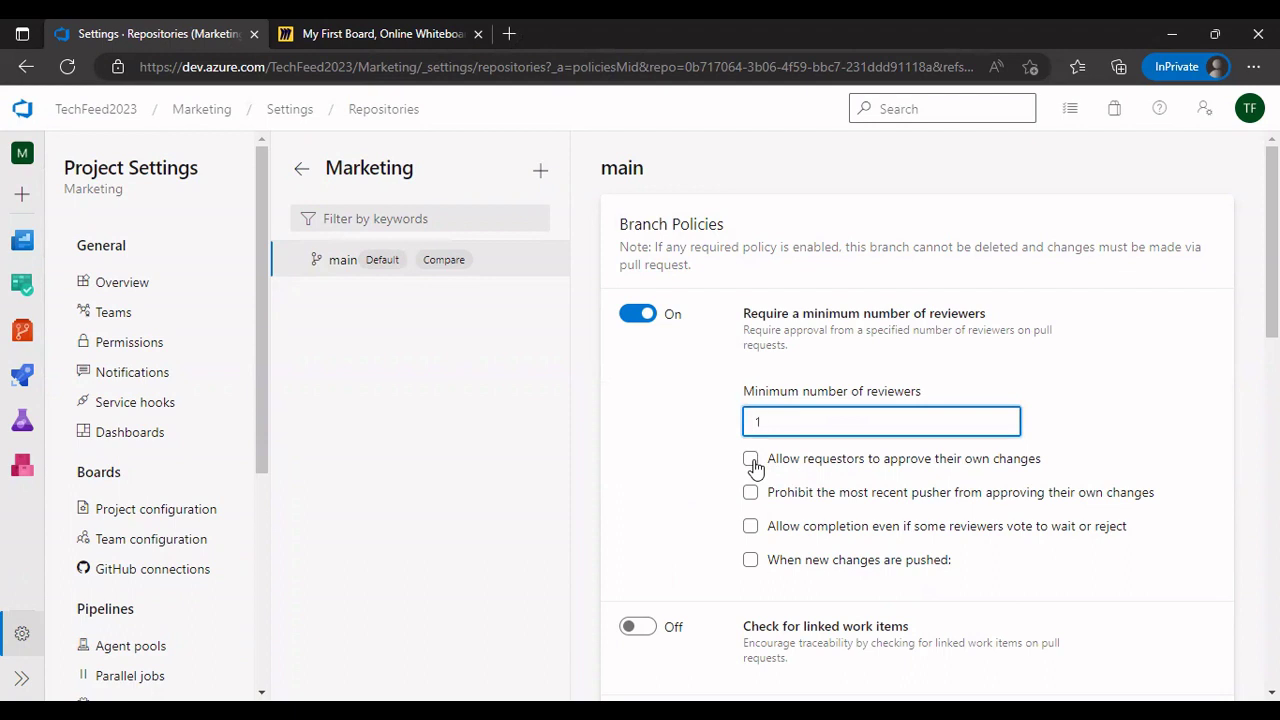
Enable the check for linked work items as a required policy on main and look through the remaining policies.
scroll(791, 471, "down", 1)
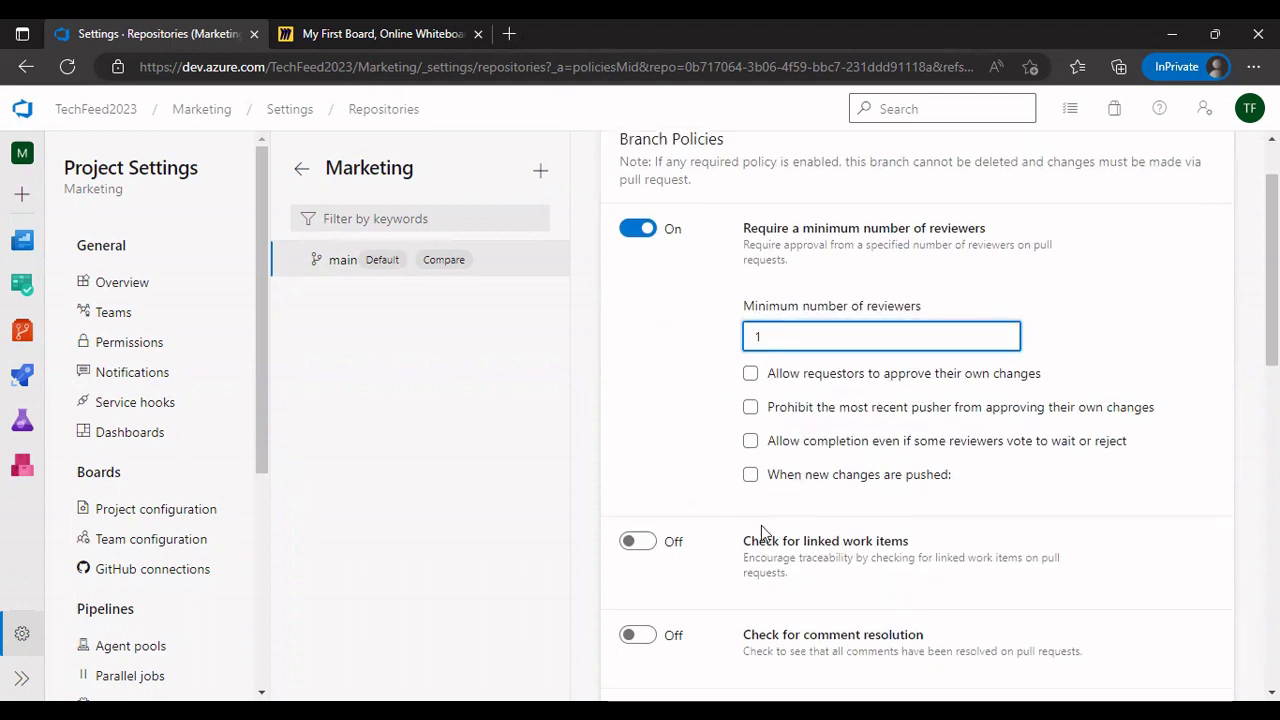
left_click(649, 550)
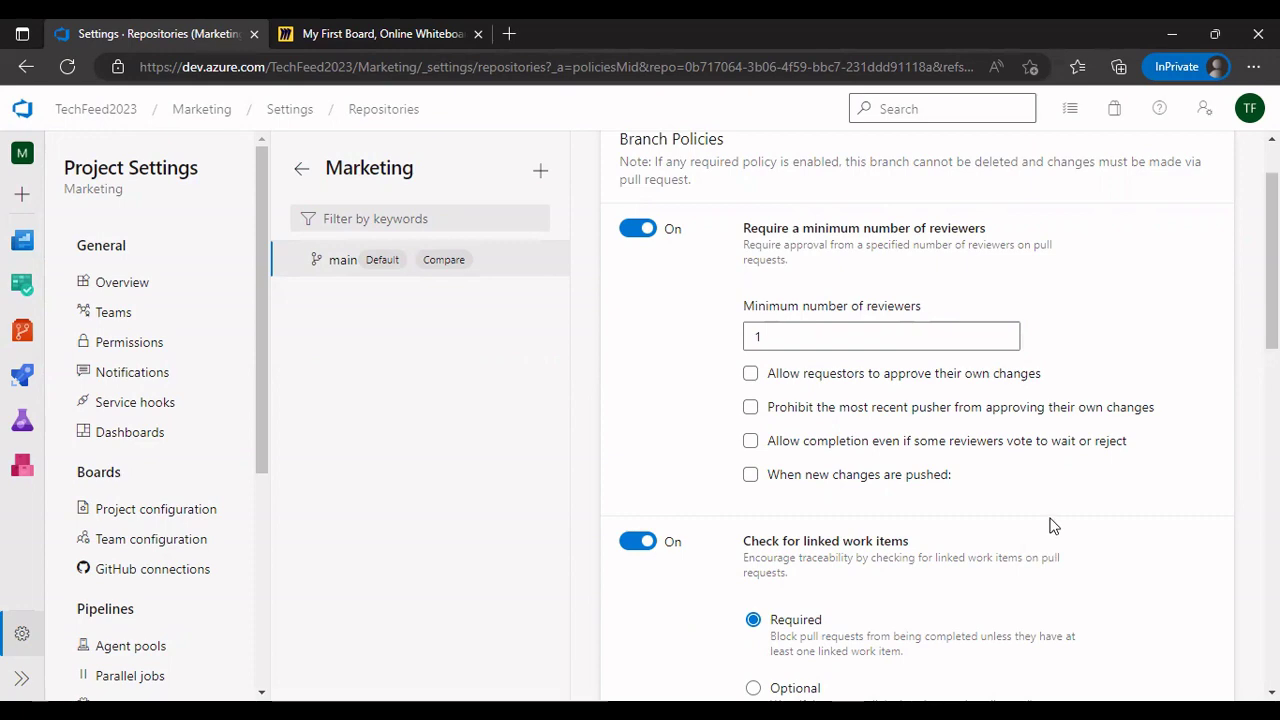
scroll(1008, 520, "down", 3)
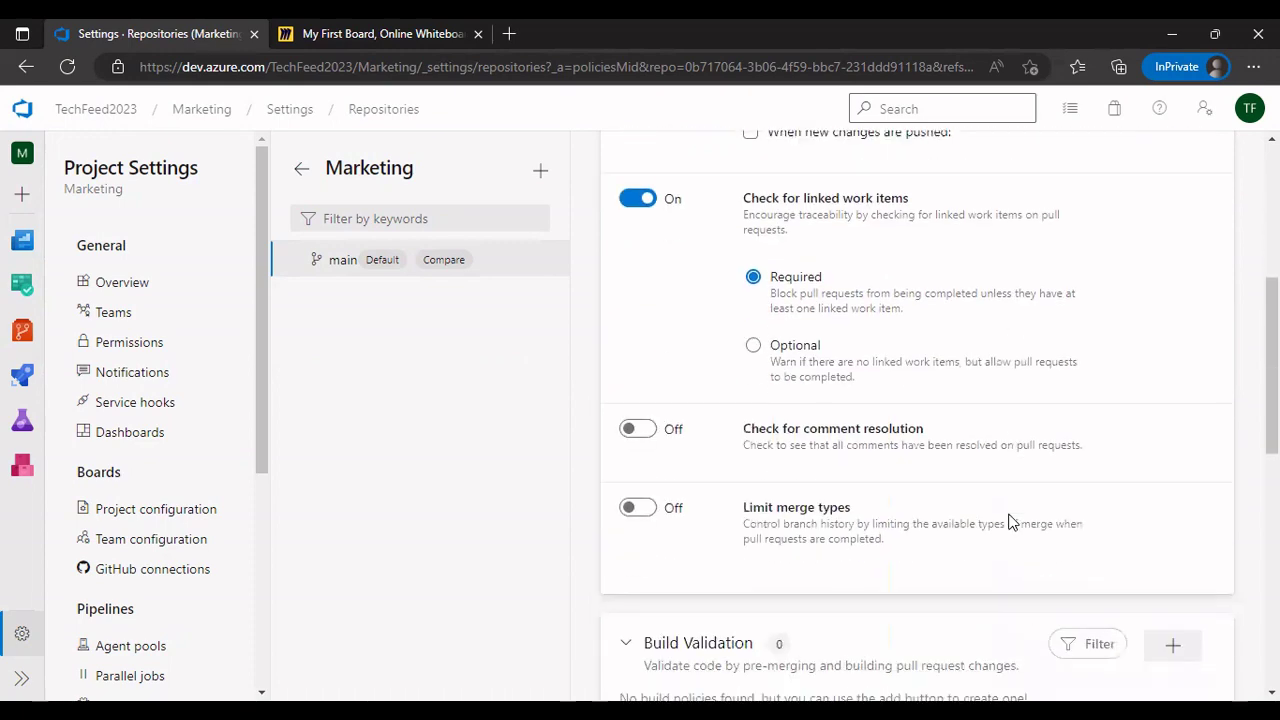
scroll(1008, 520, "down", 3)
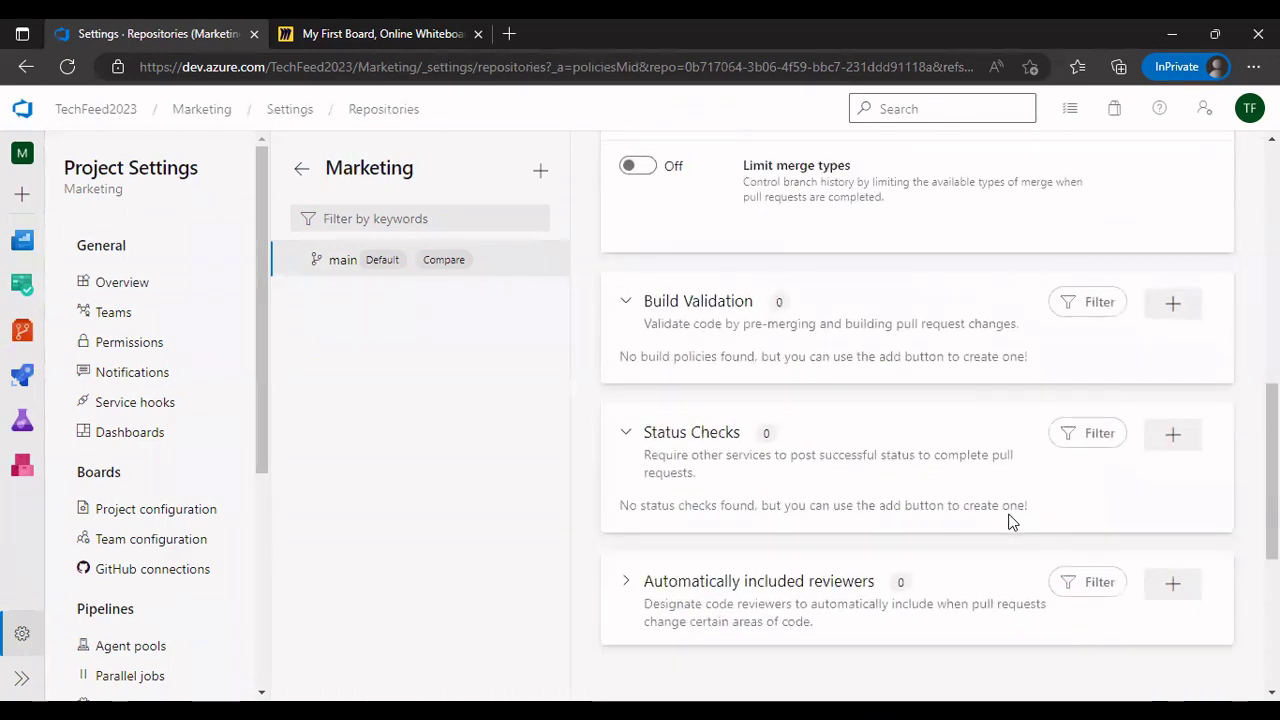
scroll(1008, 520, "up", 6)
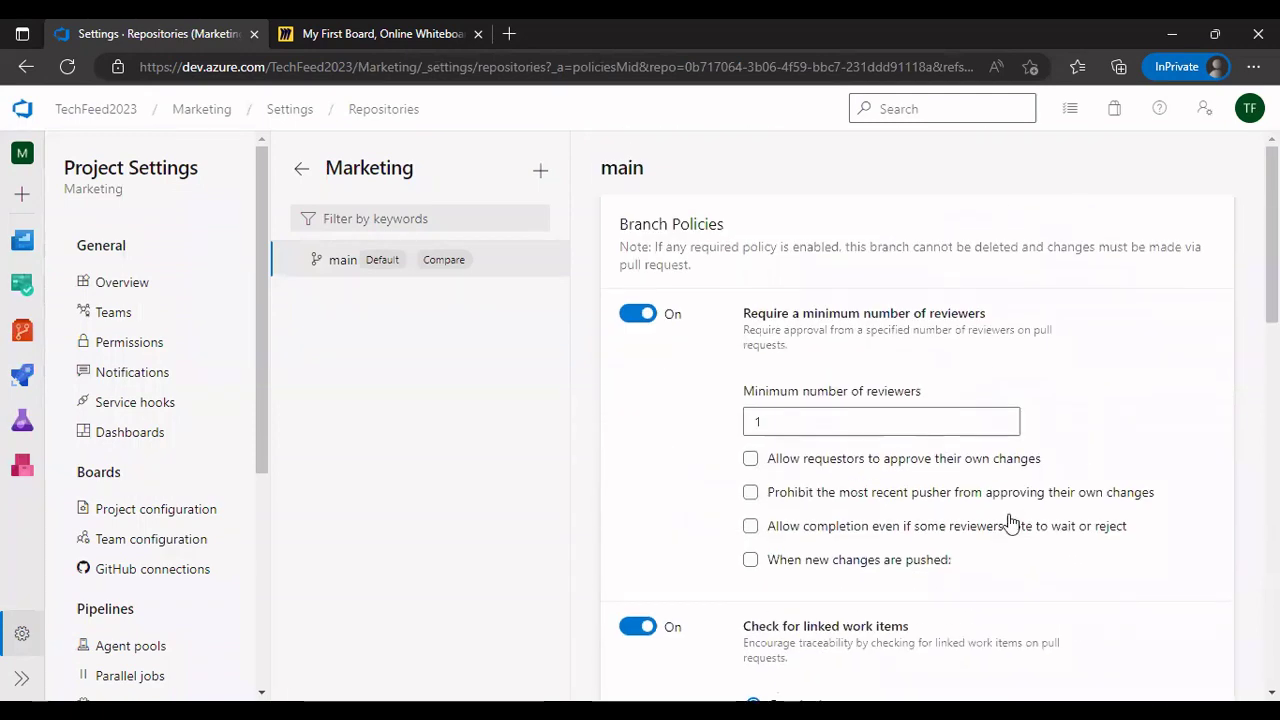
Open FileA on the main branch for editing and change its content to Version3.0.
left_click(18, 334)
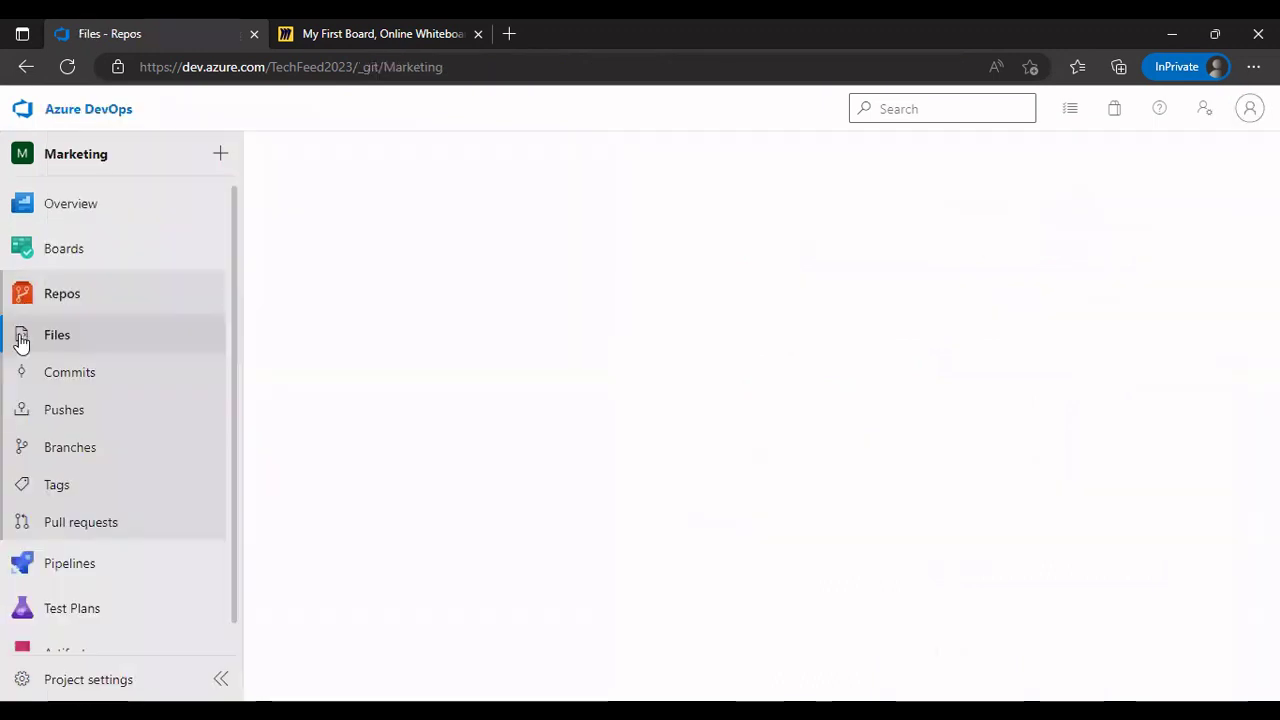
left_click(82, 452)
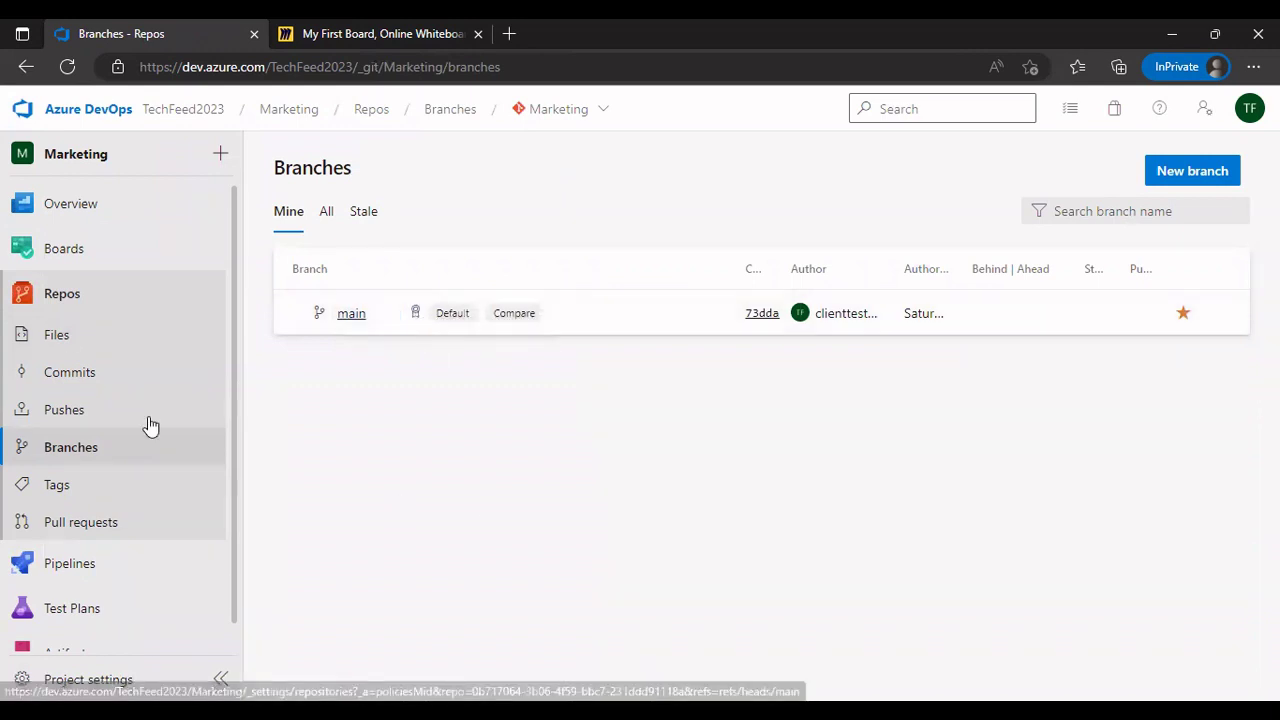
left_click(58, 338)
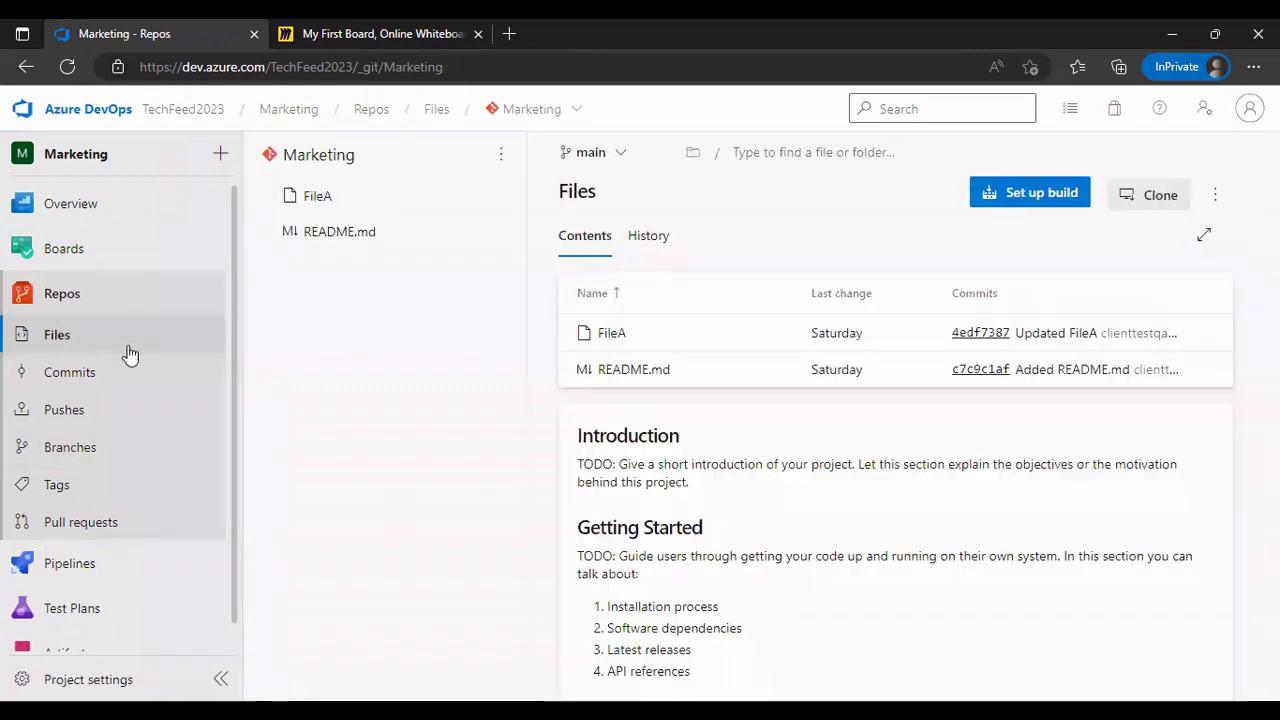
left_click(330, 203)
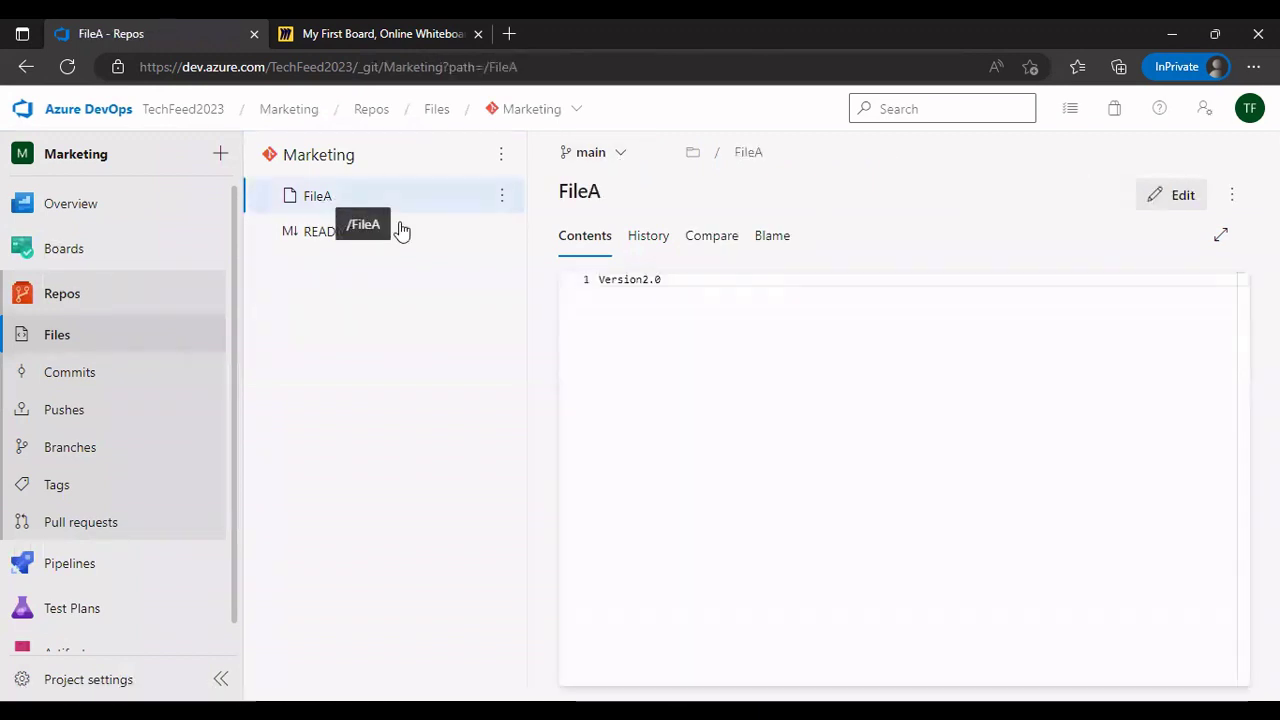
left_click(1186, 197)
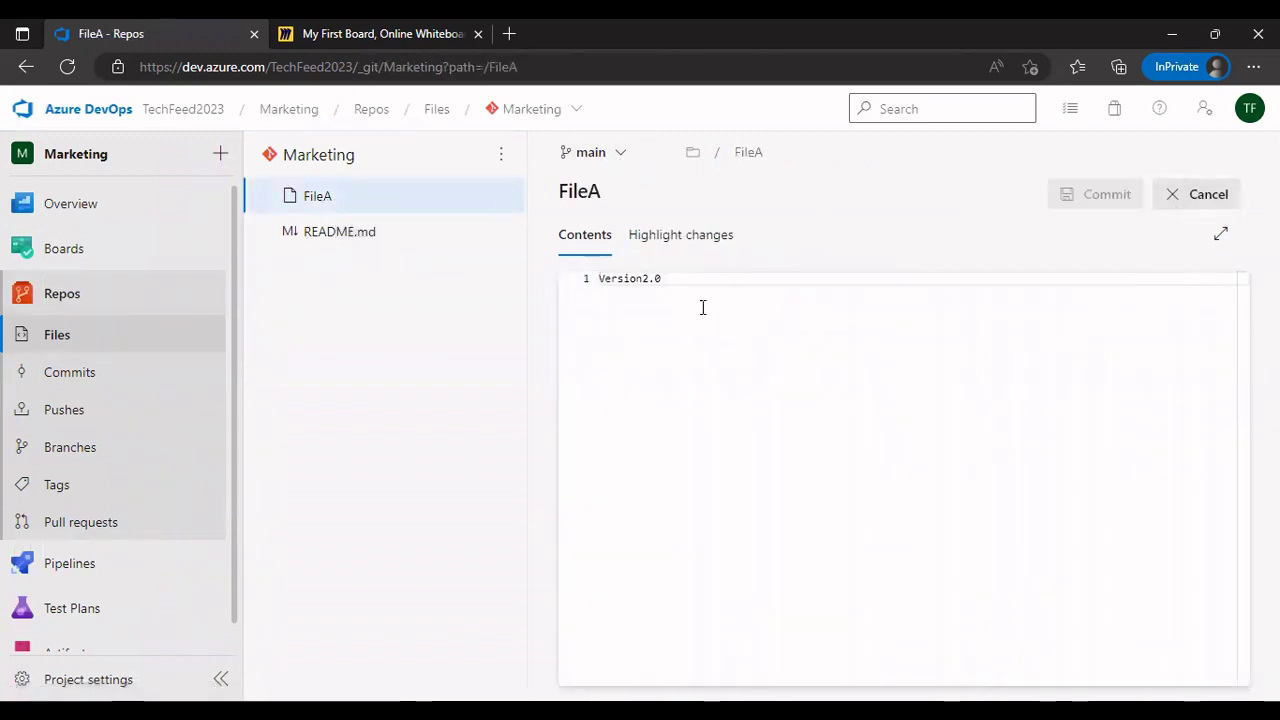
left_click(651, 279)
key("BackSpace")
type("3")
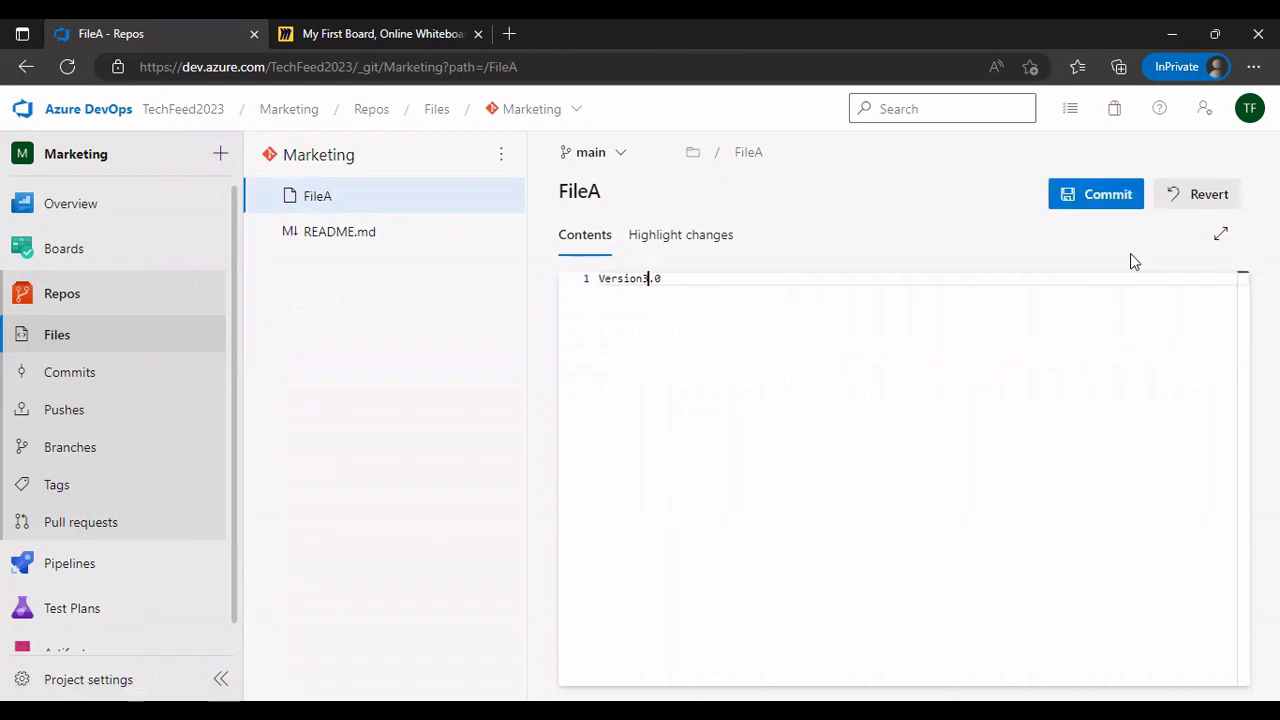
Try to commit the FileA edit directly to main, and leave for the branches page, discarding the unsaved changes.
left_click(1081, 204)
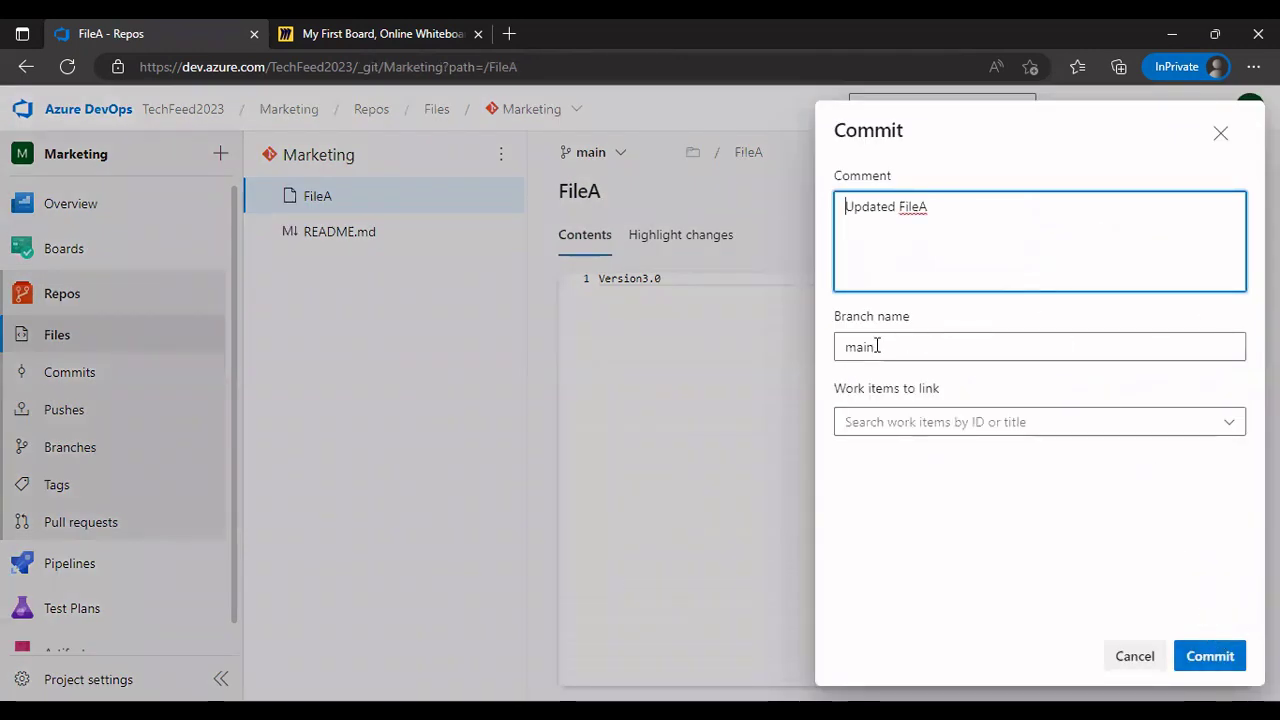
left_click(1210, 656)
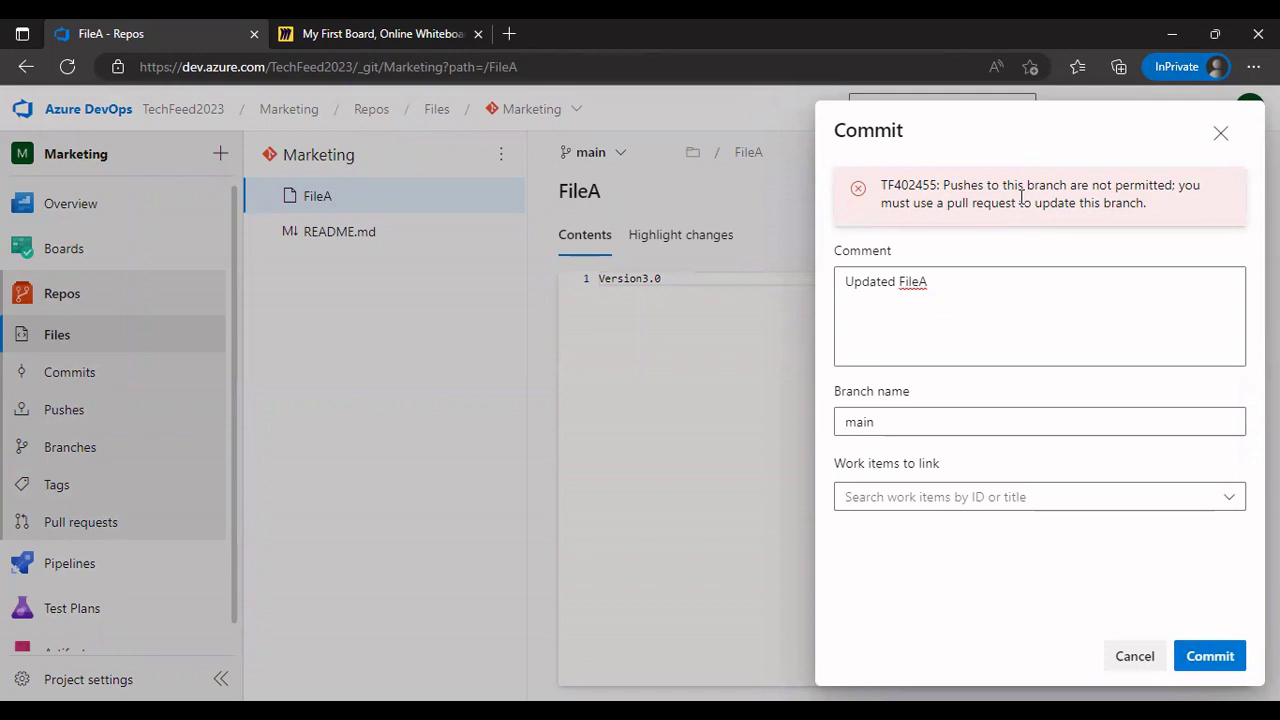
left_click(1221, 133)
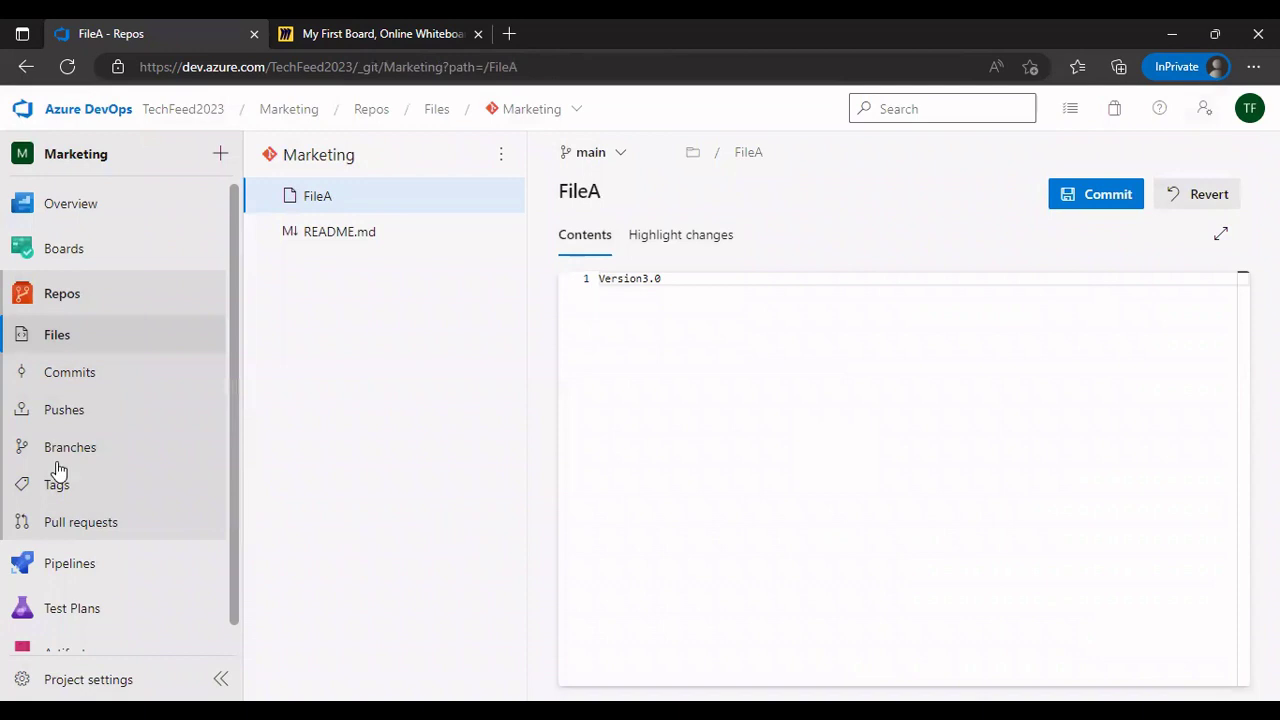
left_click(84, 446)
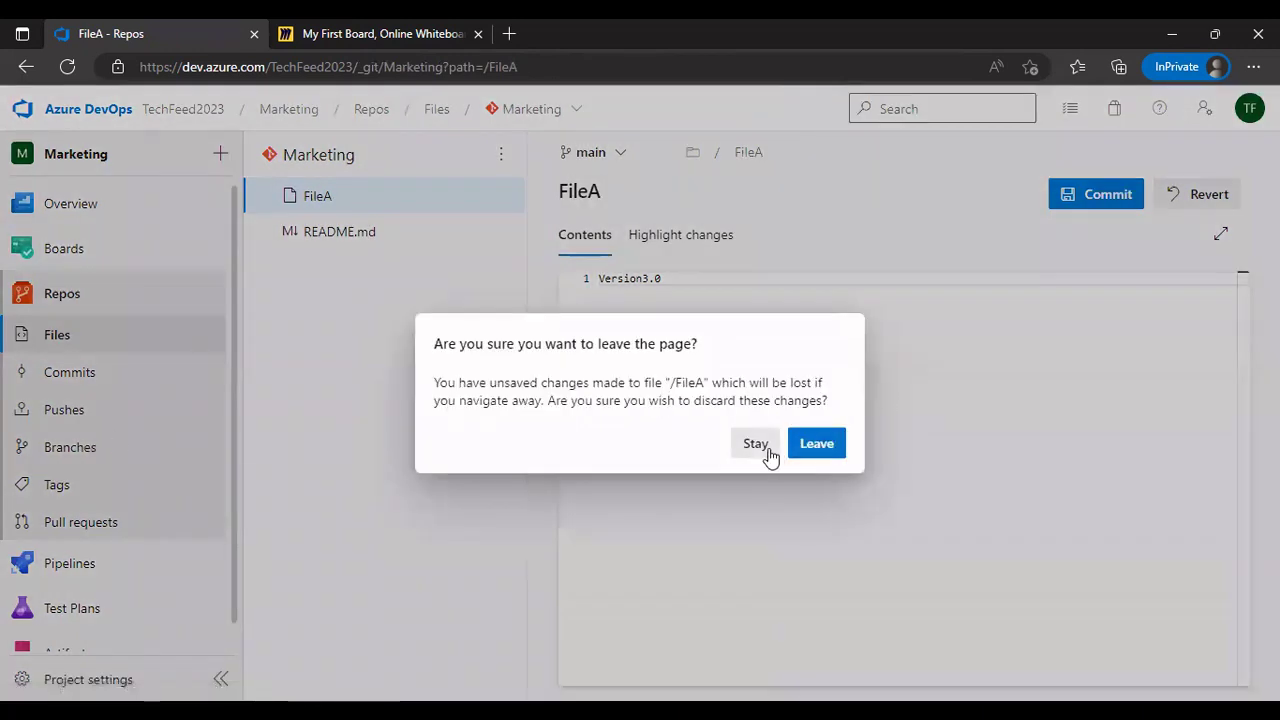
left_click(818, 451)
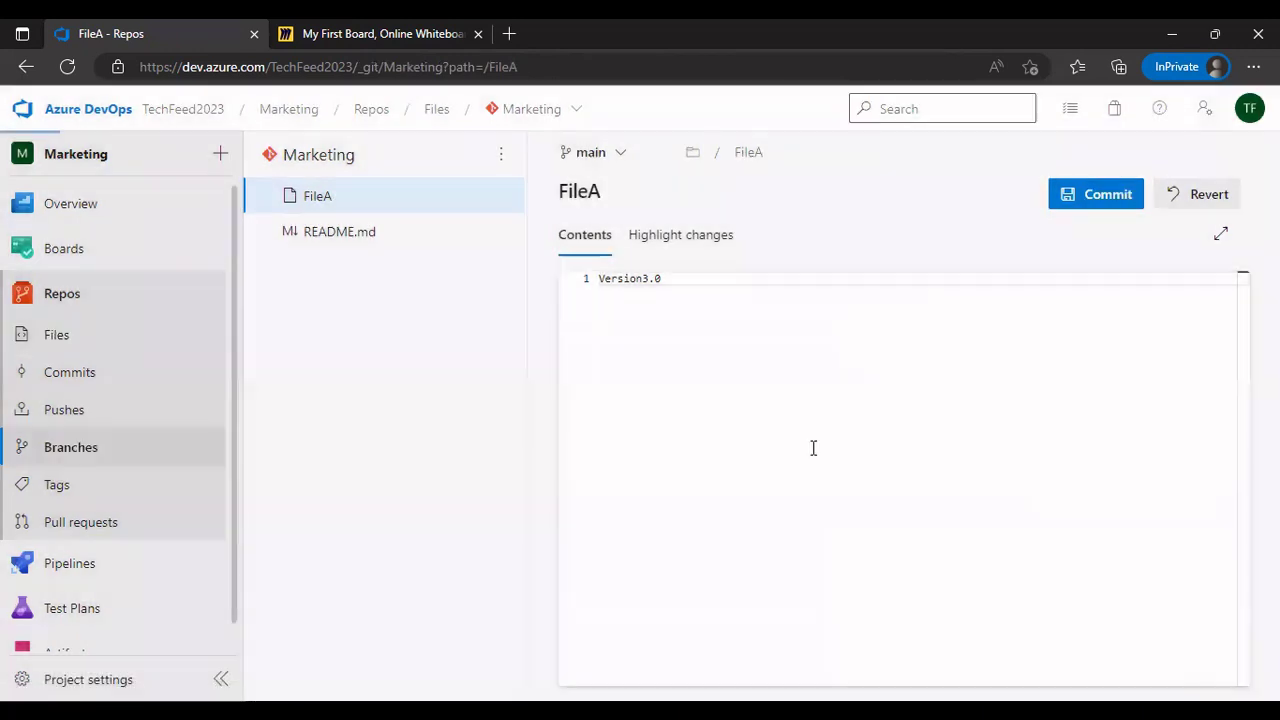
Create a new branch named faturev3.0 based on main.
left_click(1189, 177)
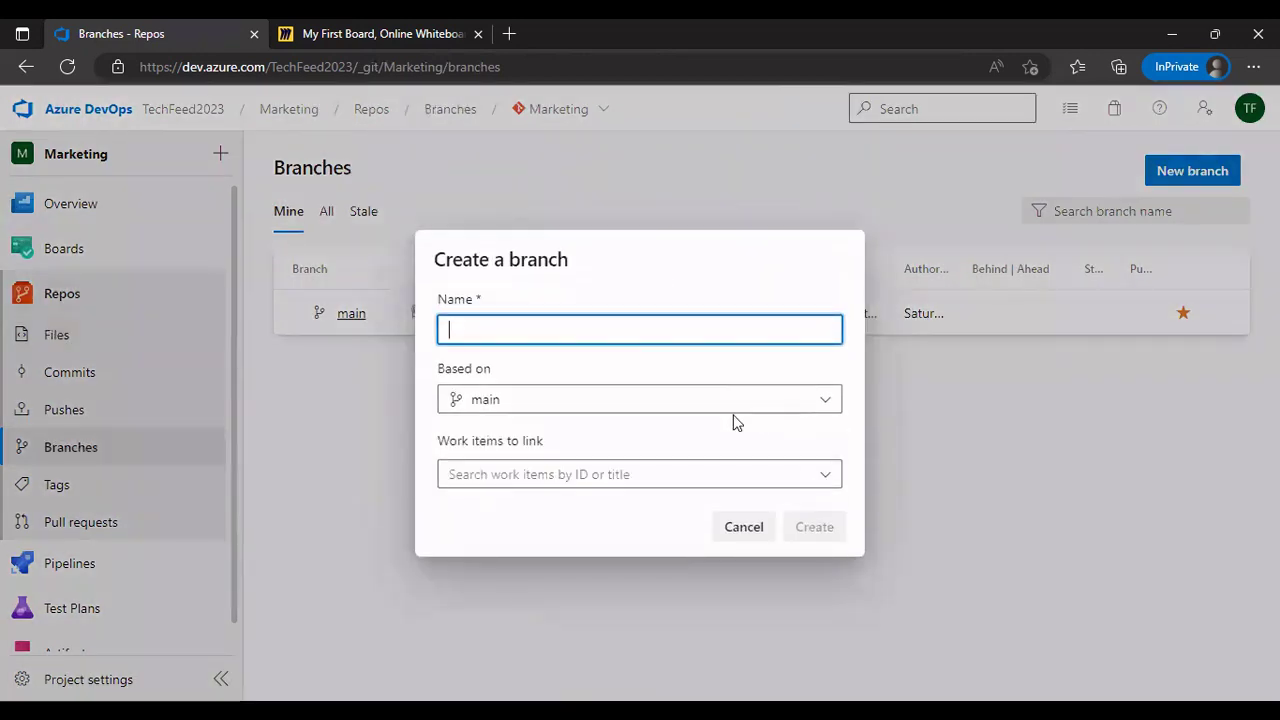
type("t")
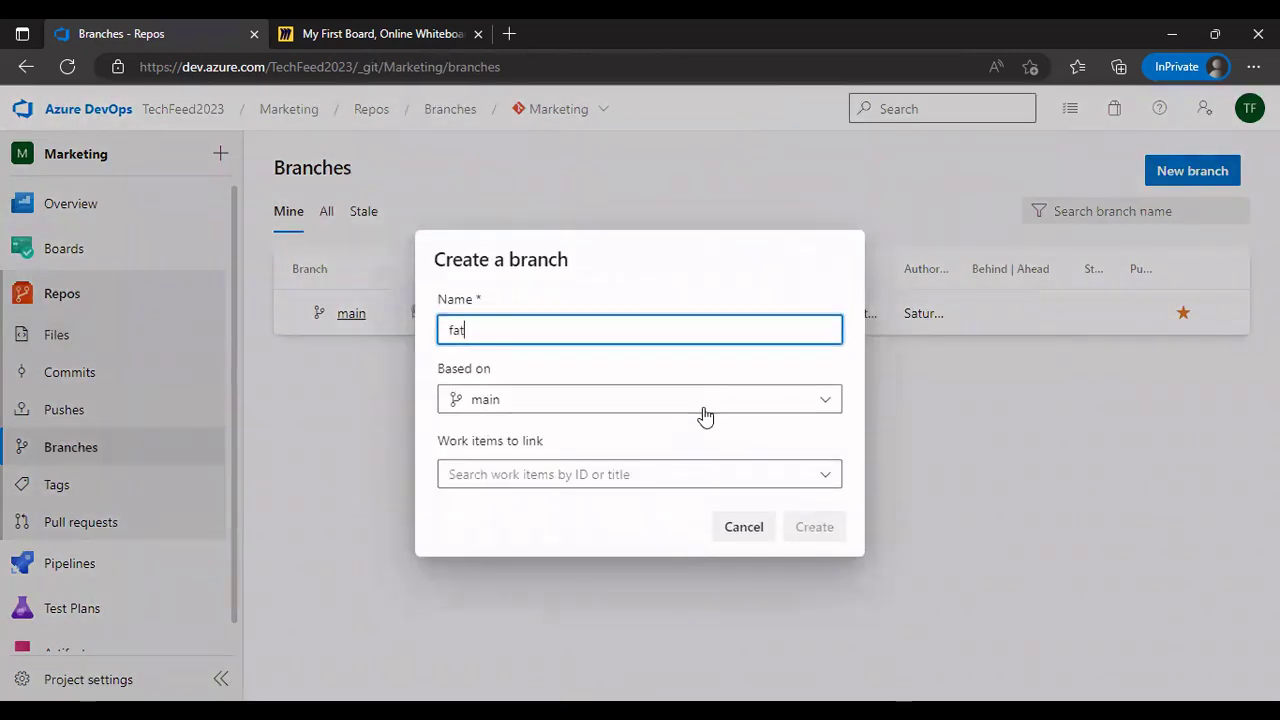
type("urev3")
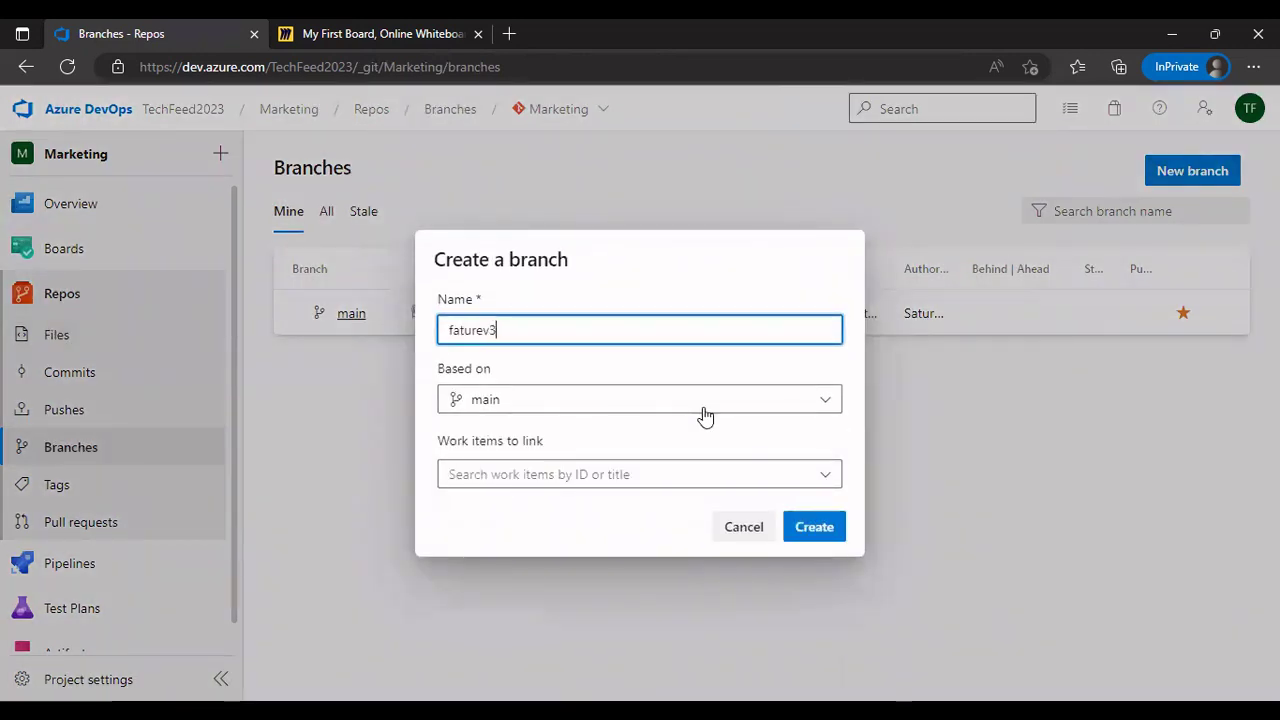
type(".0")
left_click(815, 527)
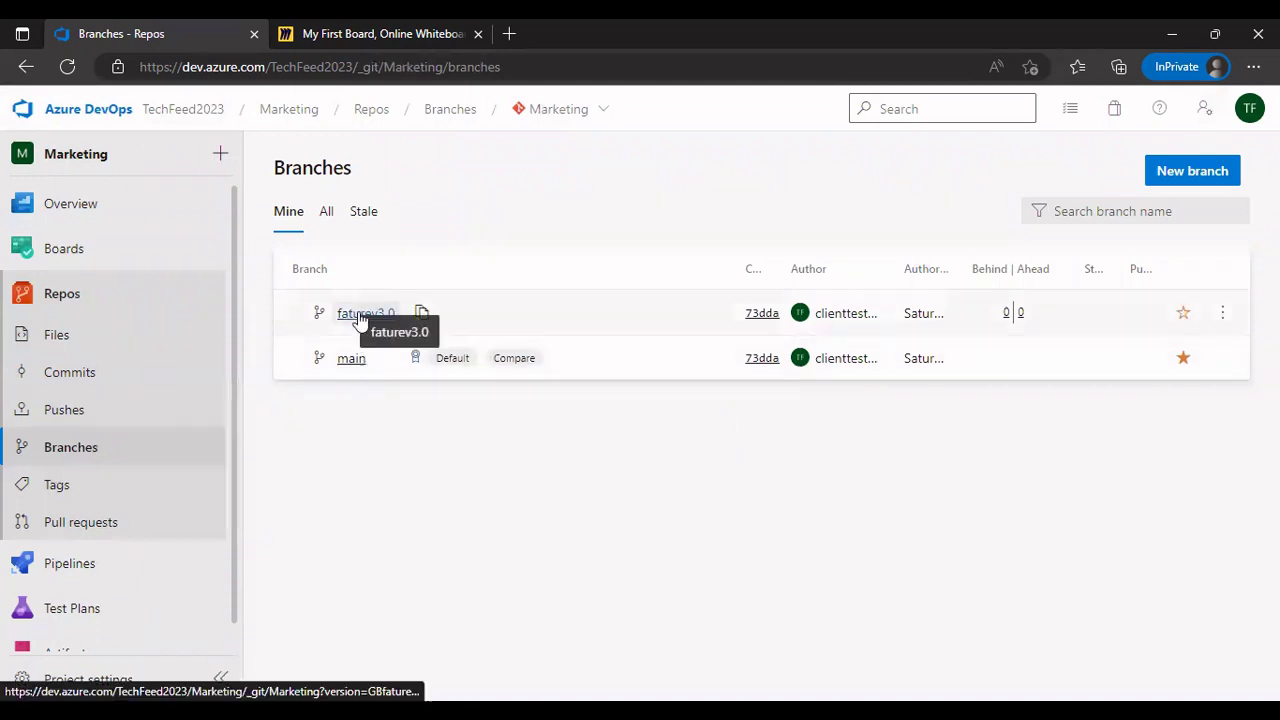
Go to the repository files, change to the faturev3.0 branch and open FileA.
left_click(55, 334)
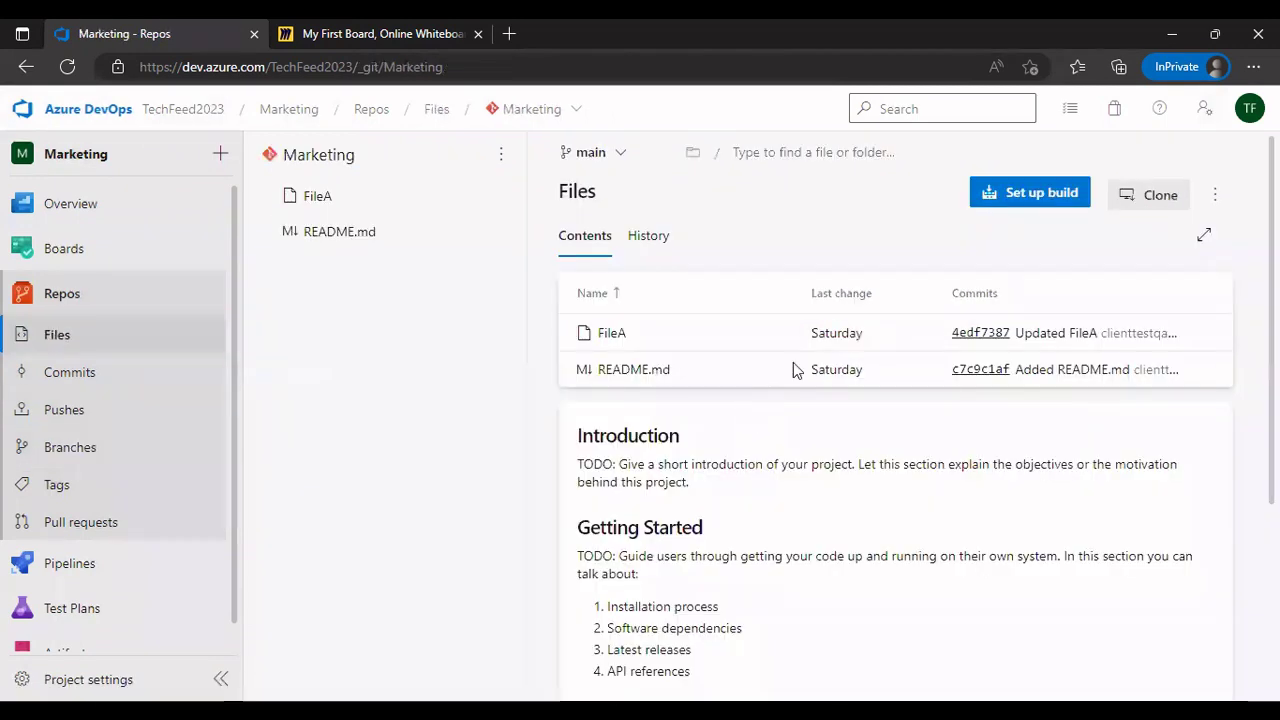
left_click(618, 156)
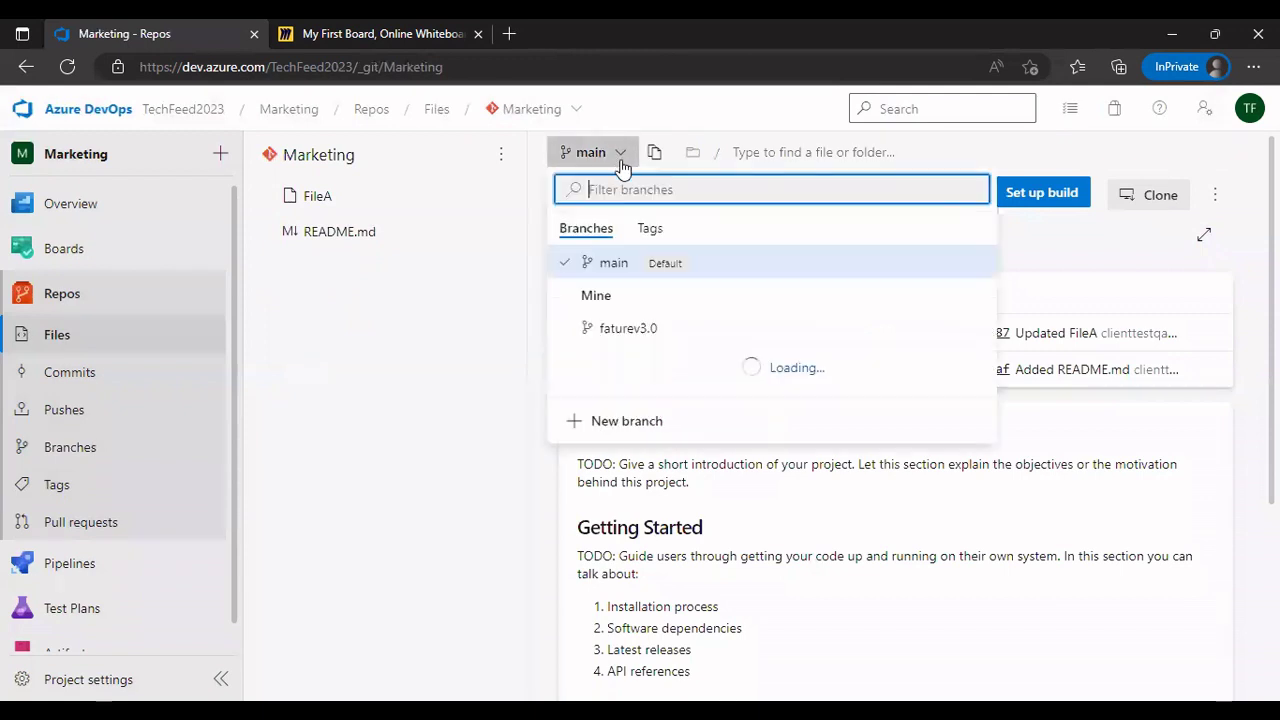
left_click(609, 333)
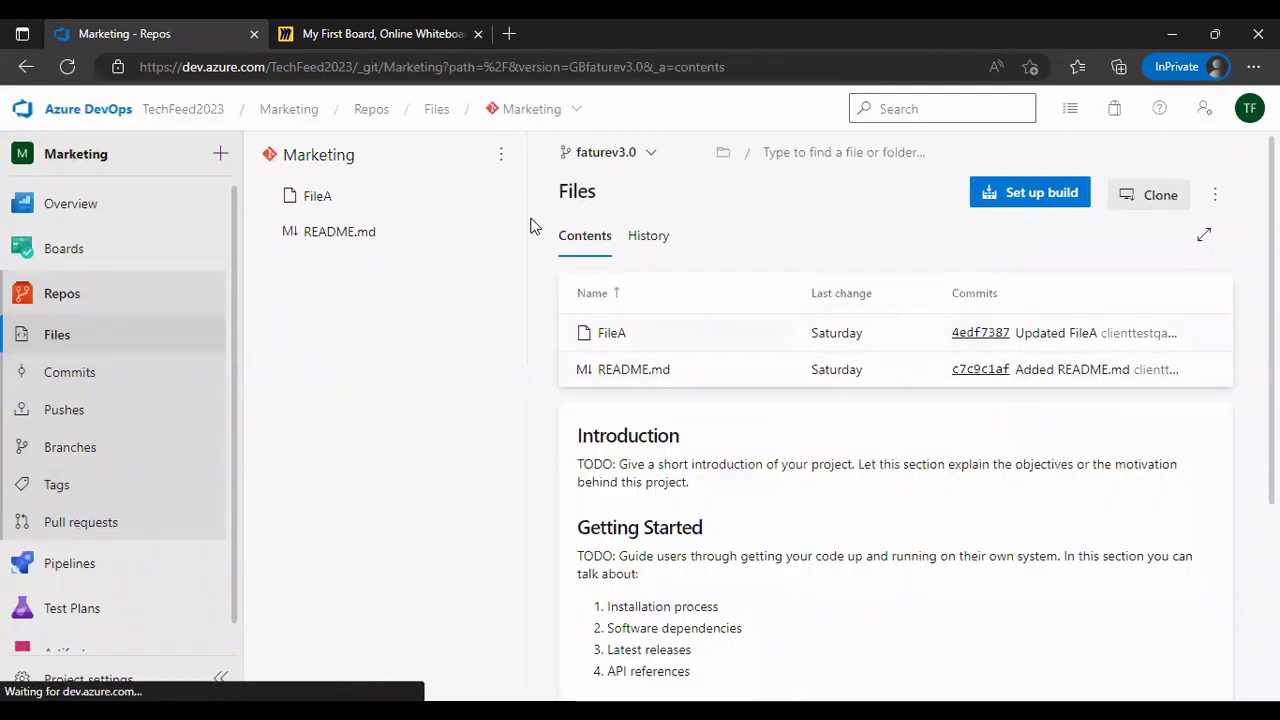
left_click(357, 195)
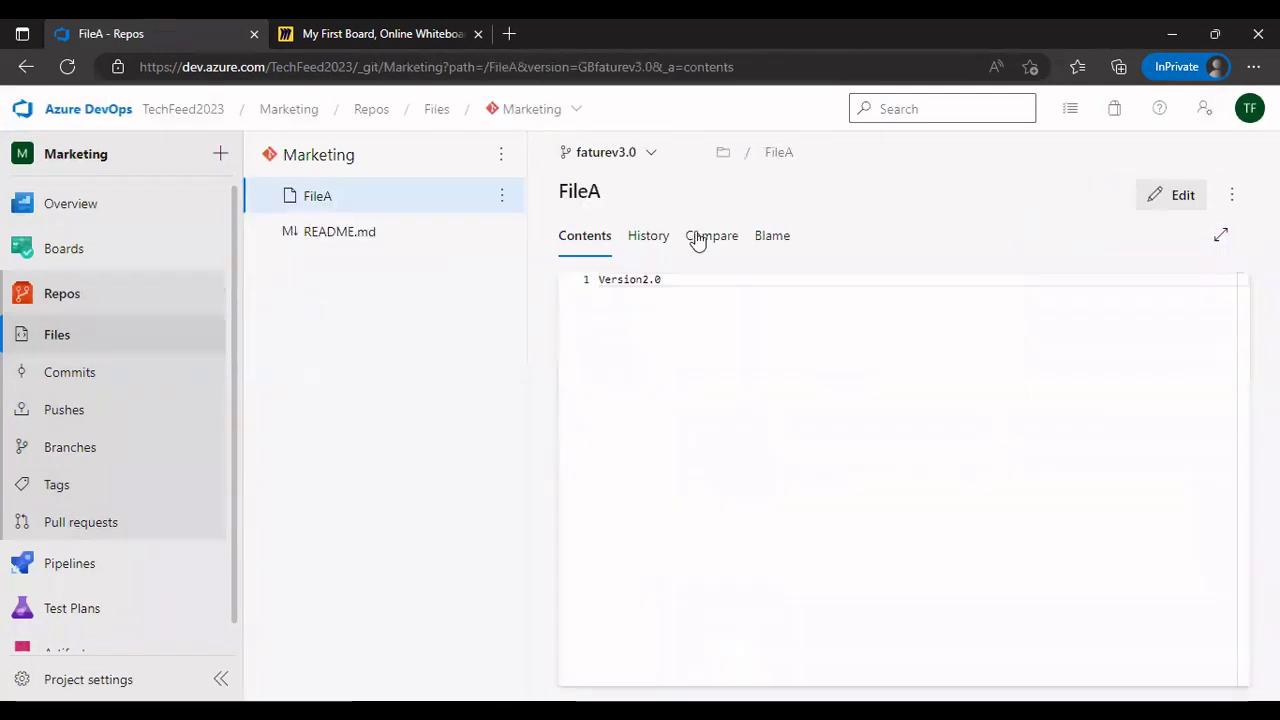
Change FileA's content to Version3.0 and commit it to faturev3.0 with the comment Updated FileA.
left_click(1155, 198)
left_click(649, 279)
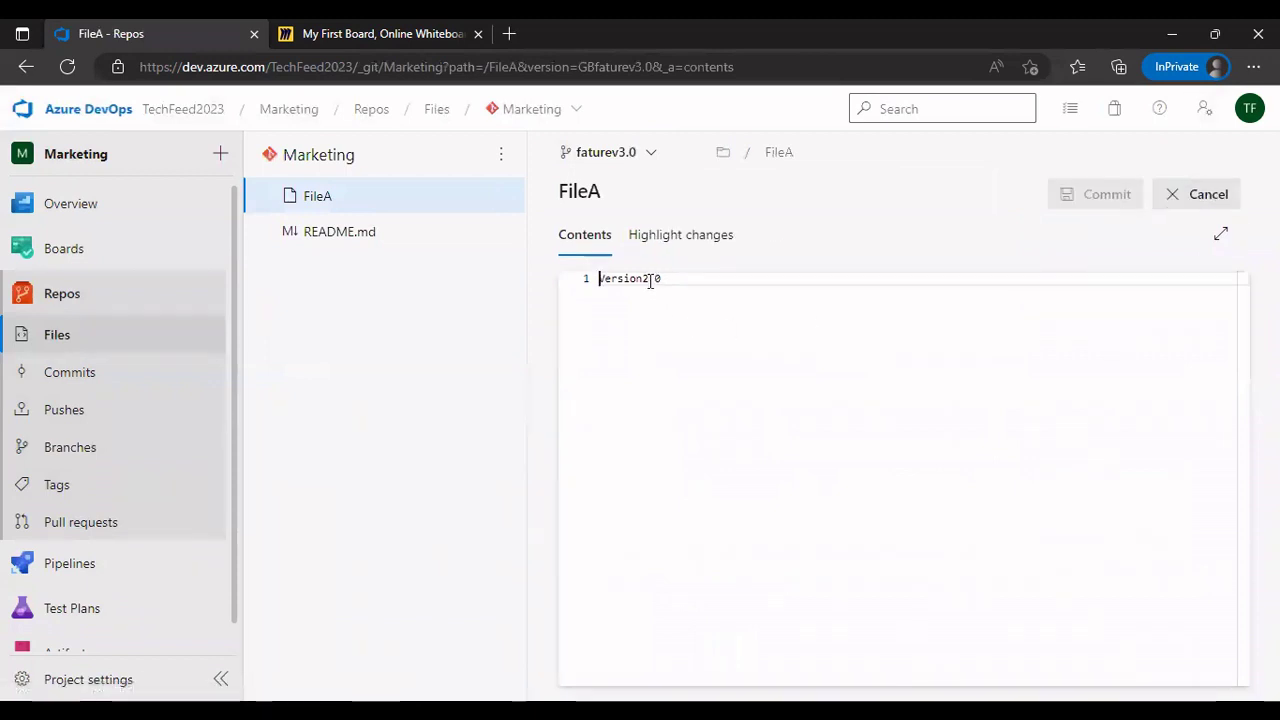
key("BackSpace")
type("3")
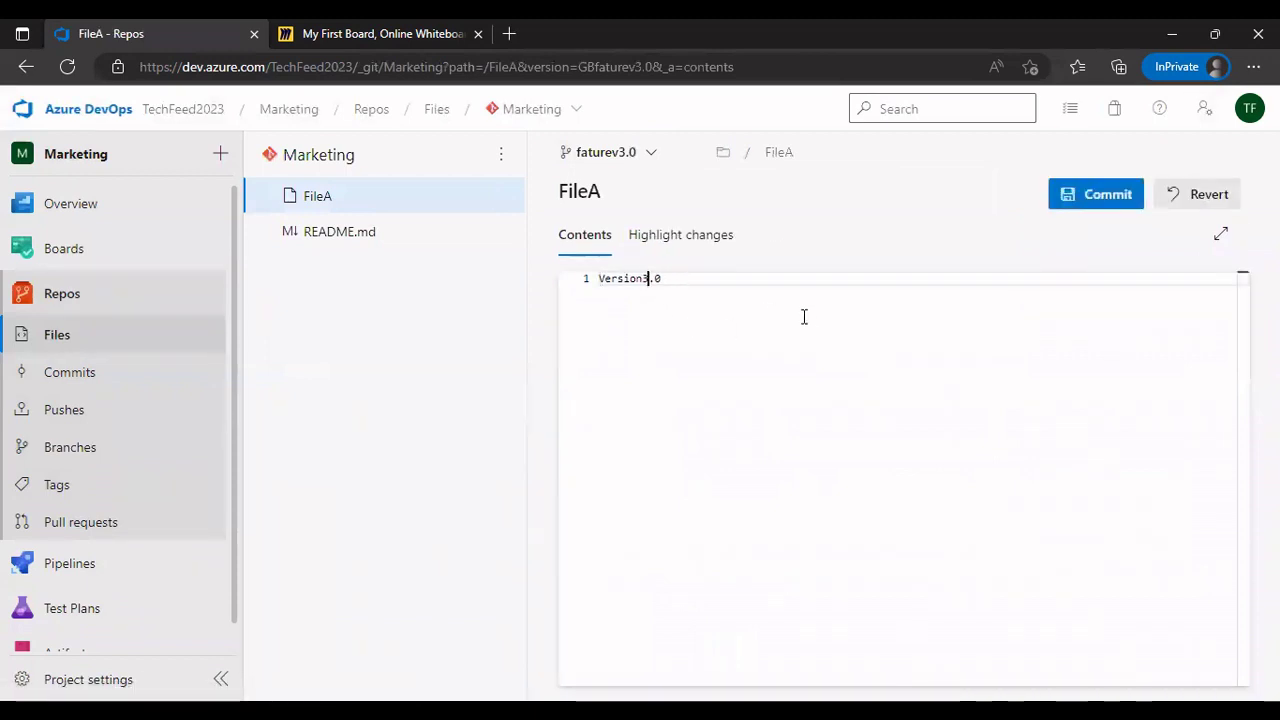
left_click(1104, 195)
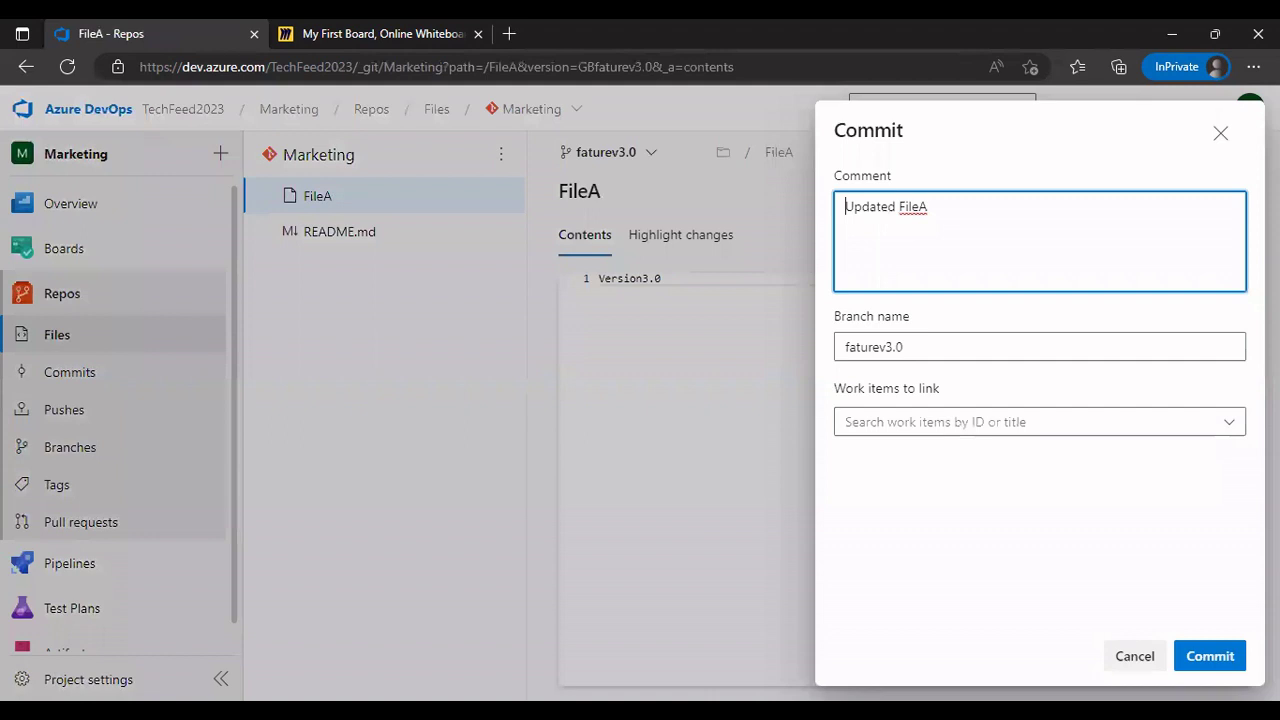
left_click(1221, 662)
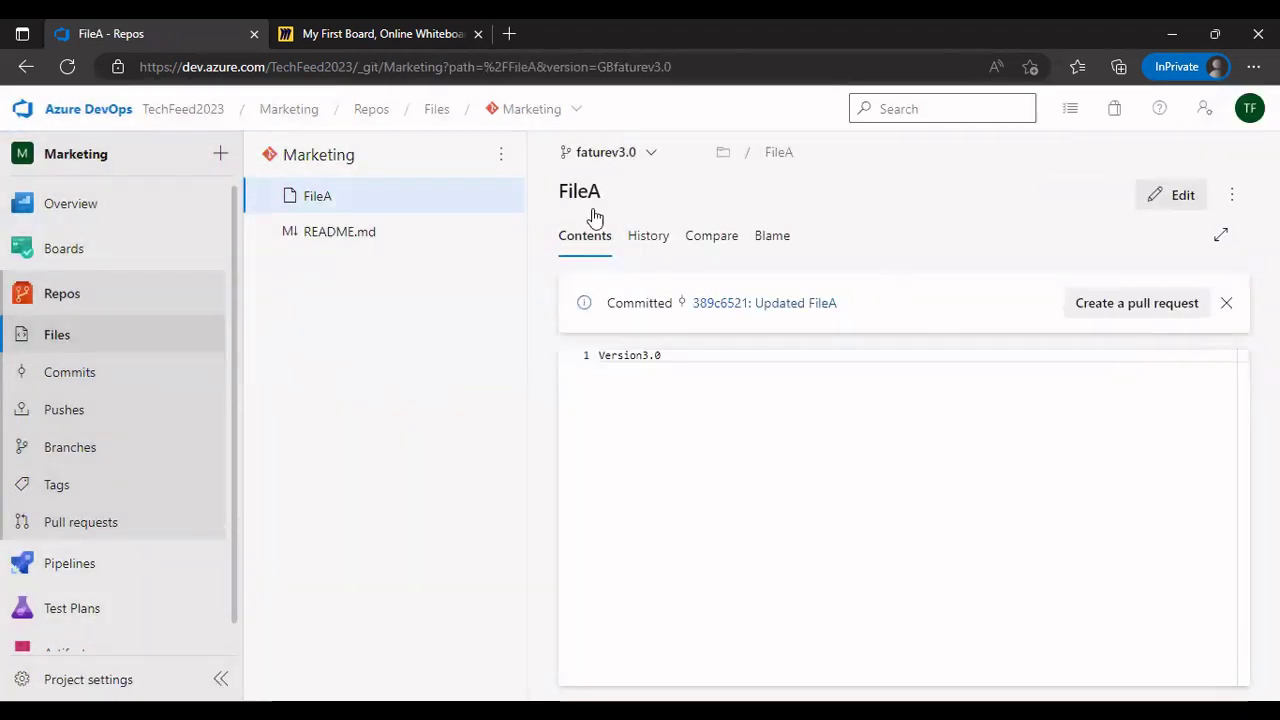
Create a pull request from faturev3.0 into main, keeping Updated FileA as its title and description.
left_click(1134, 313)
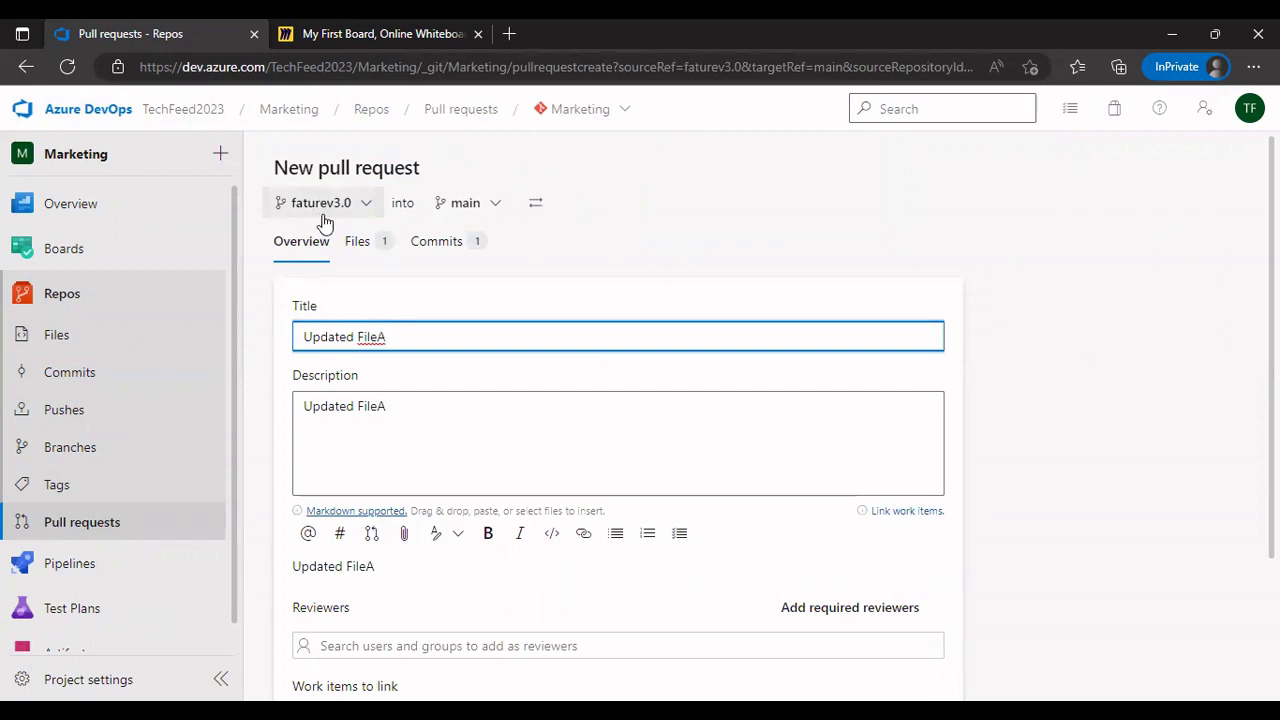
scroll(542, 319, "down", 2)
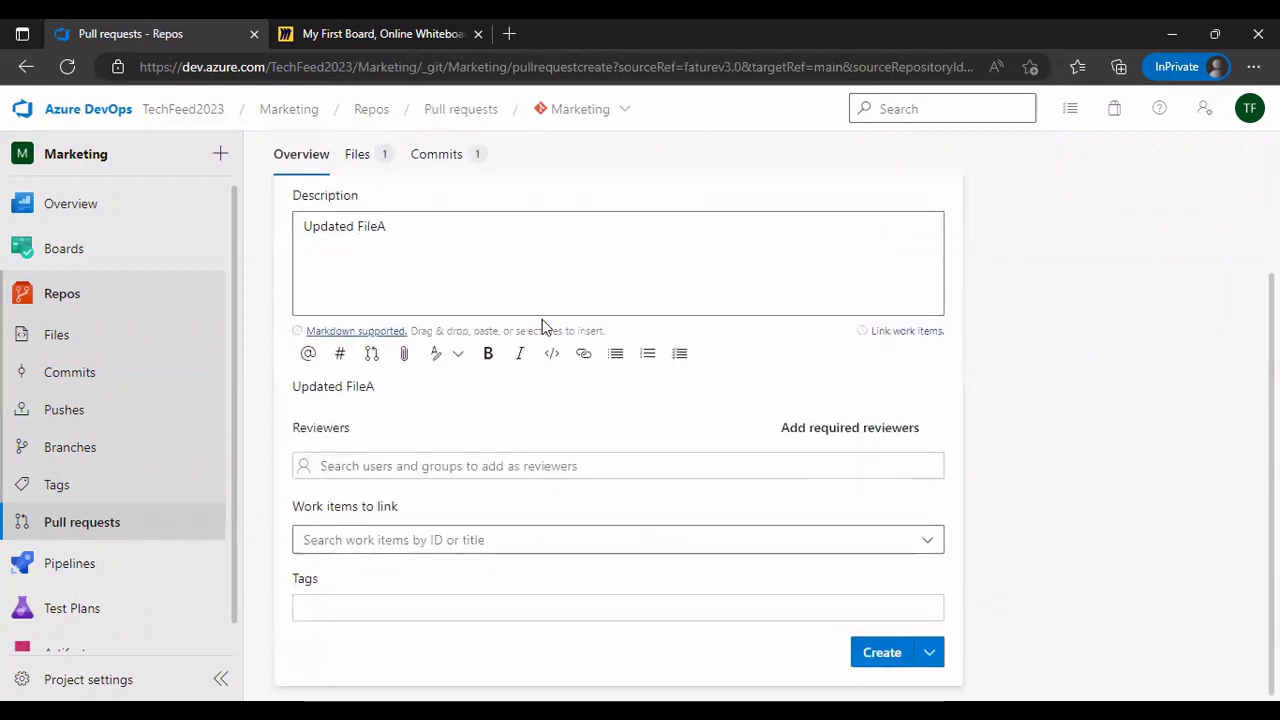
scroll(668, 411, "up", 2)
scroll(785, 485, "down", 2)
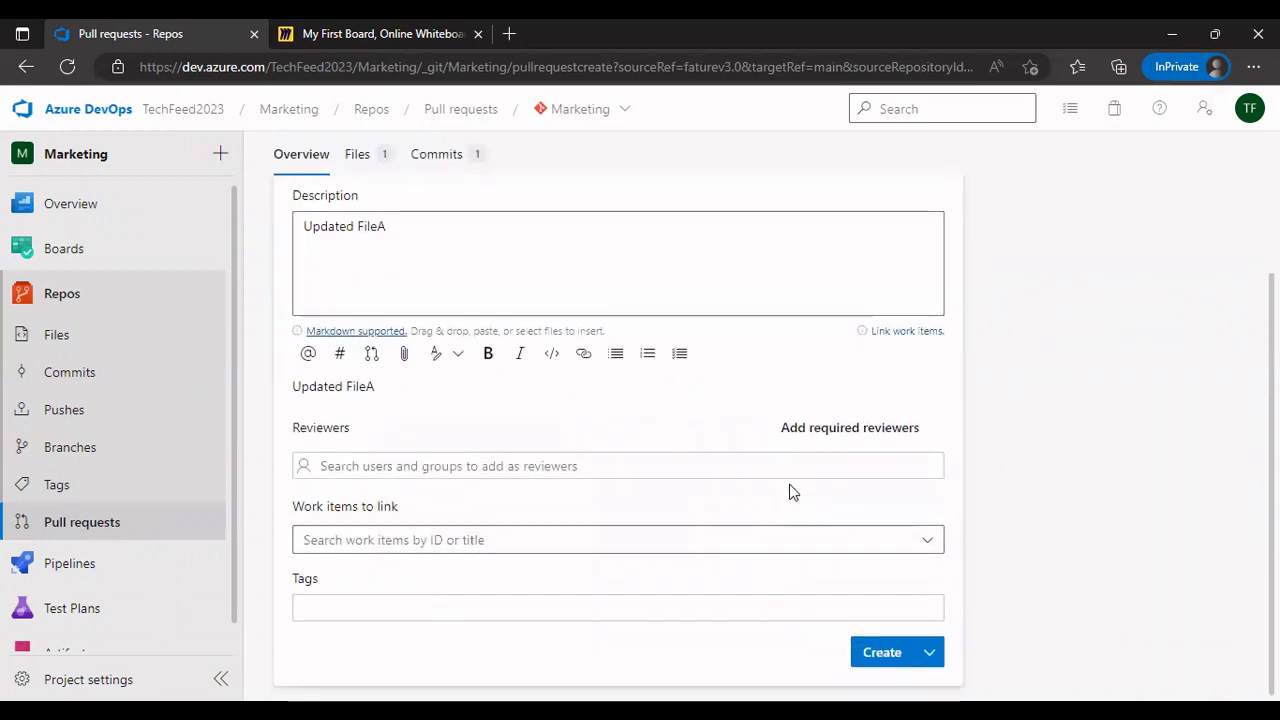
left_click(880, 653)
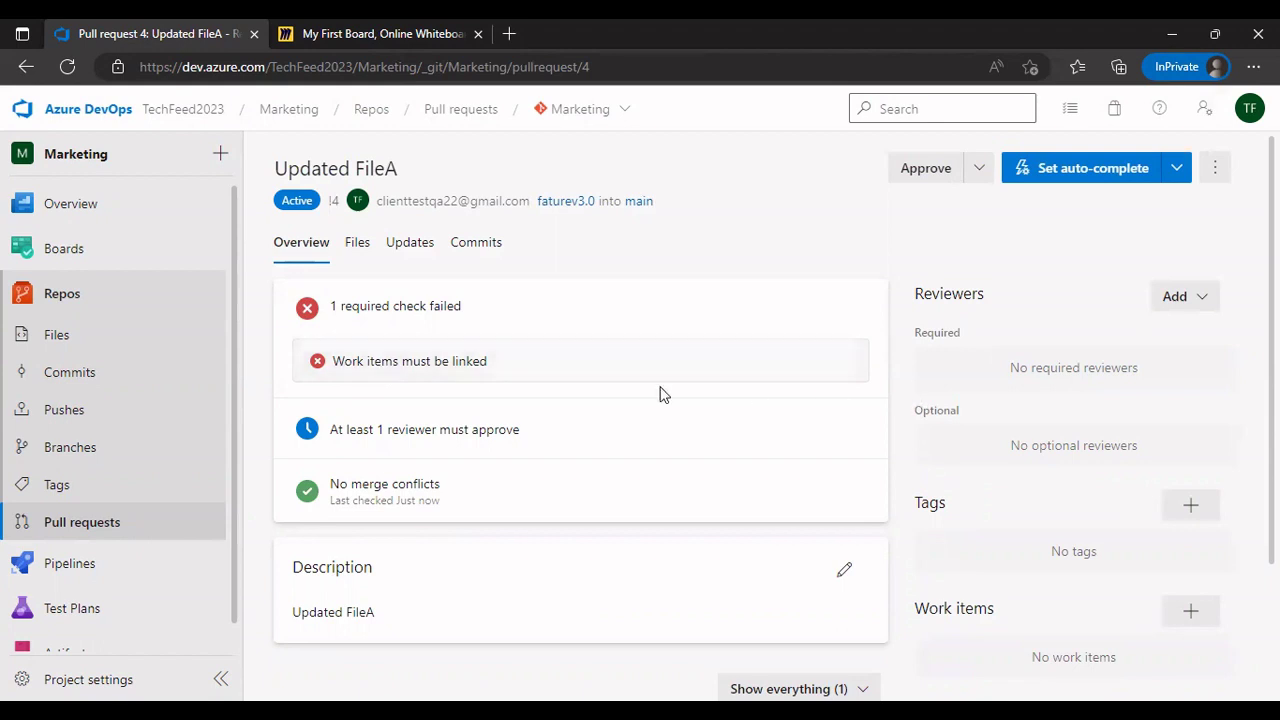
Link the work item Issue 4: Learn Azure Repo to the Updated FileA pull request.
scroll(660, 392, "down", 2)
left_click(1190, 441)
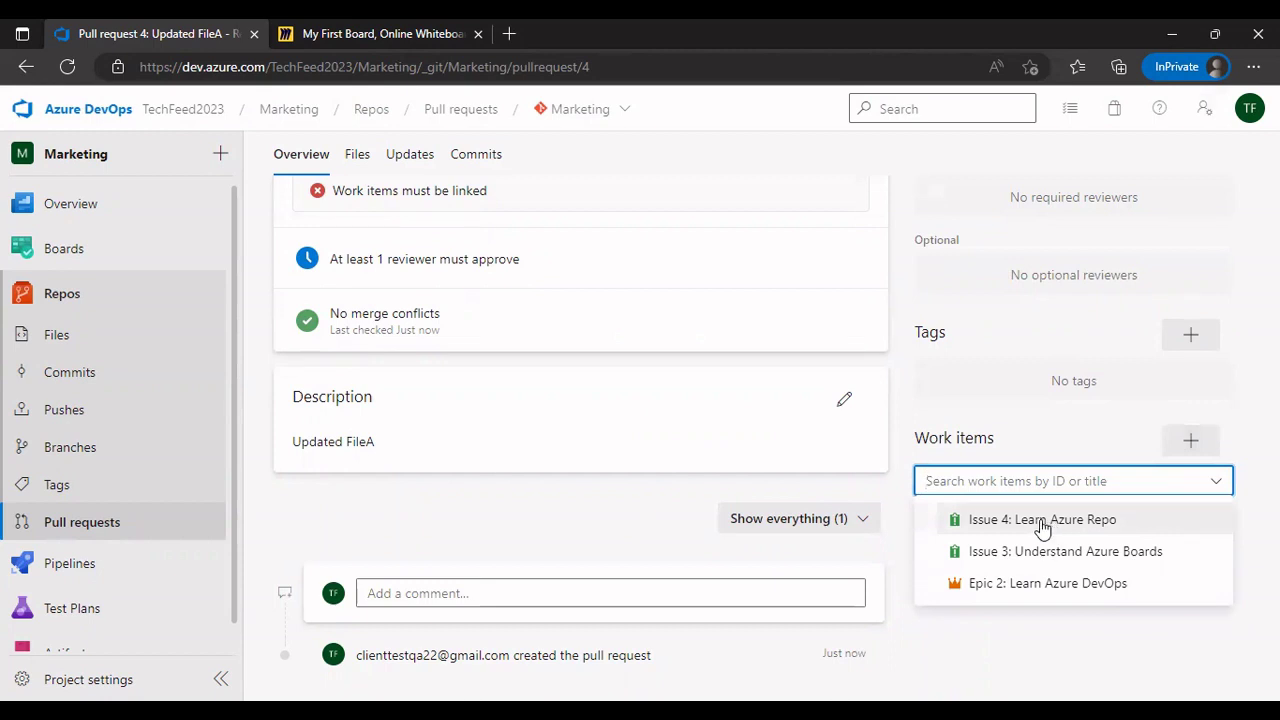
left_click(1040, 520)
Try to complete the Updated FileA pull request, and close the completion dialog.
scroll(757, 486, "up", 2)
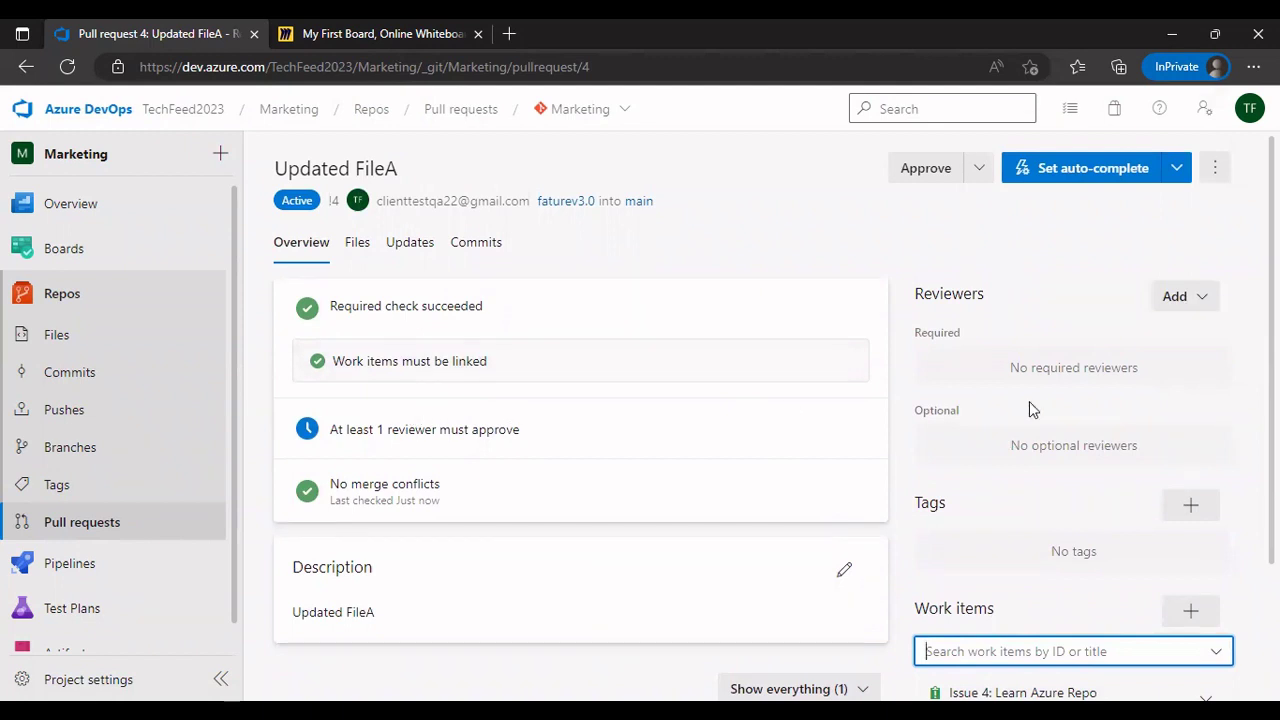
left_click(1175, 170)
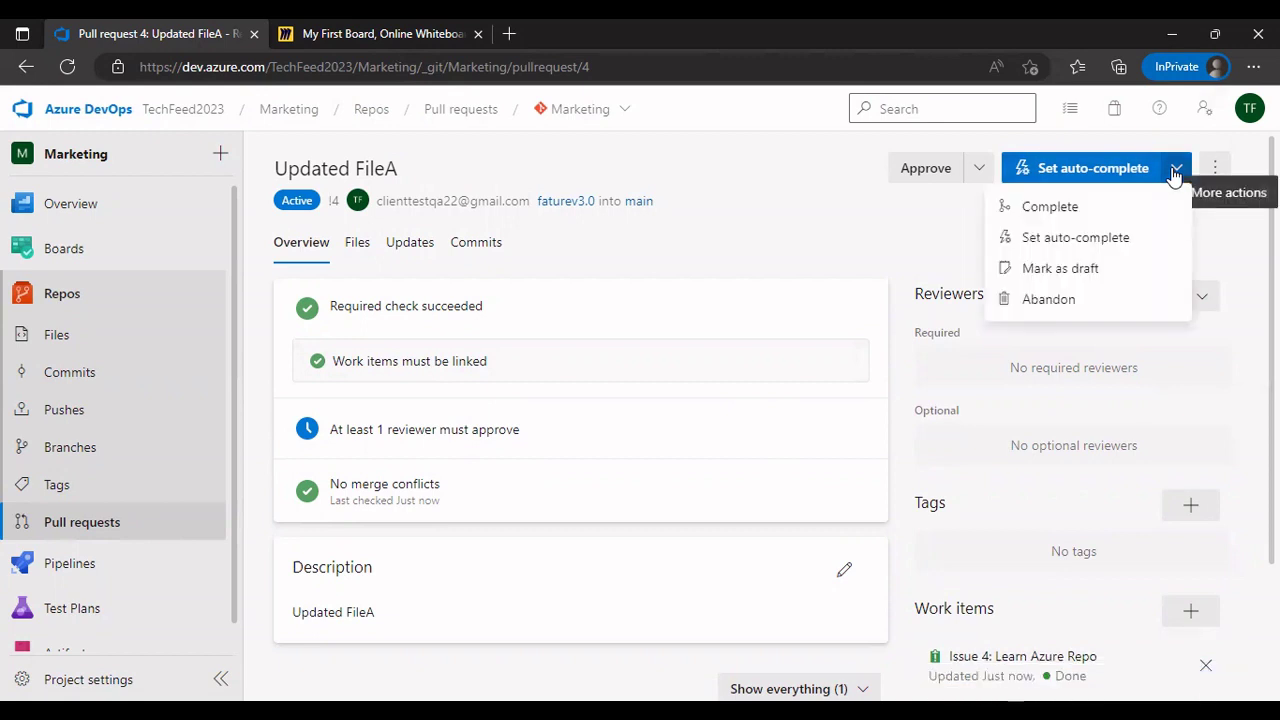
left_click(1042, 209)
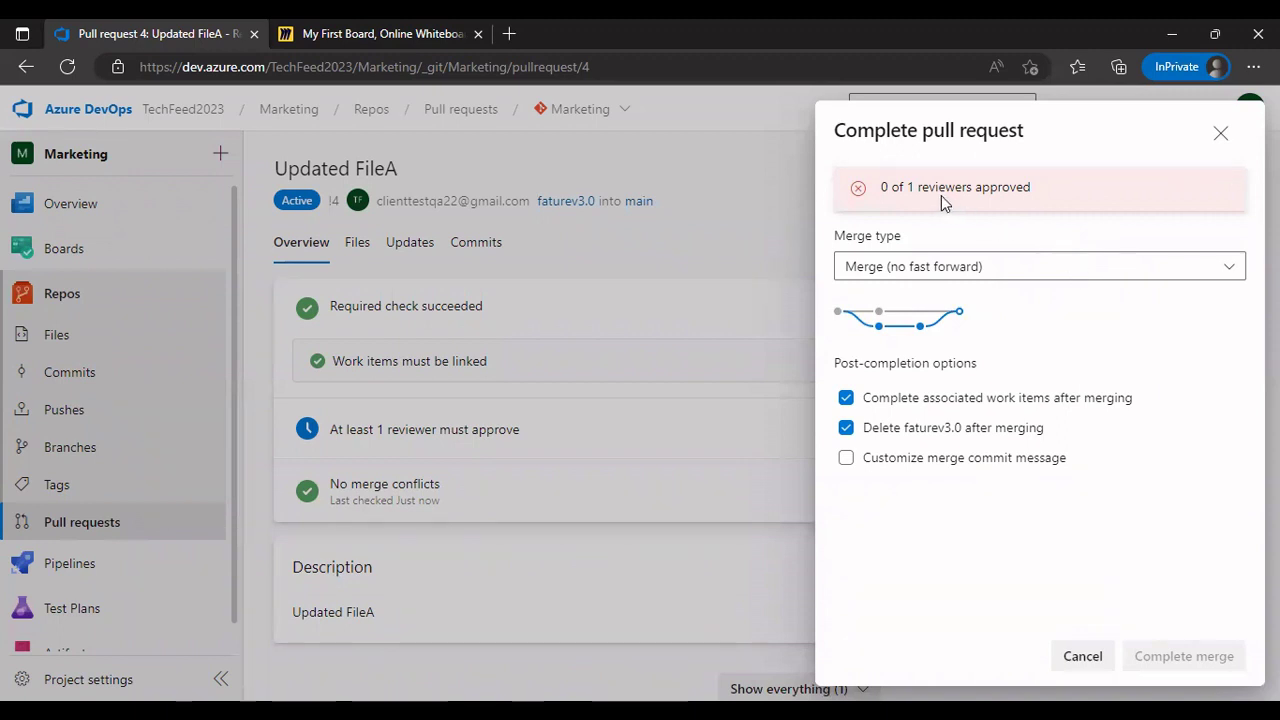
left_click(1221, 133)
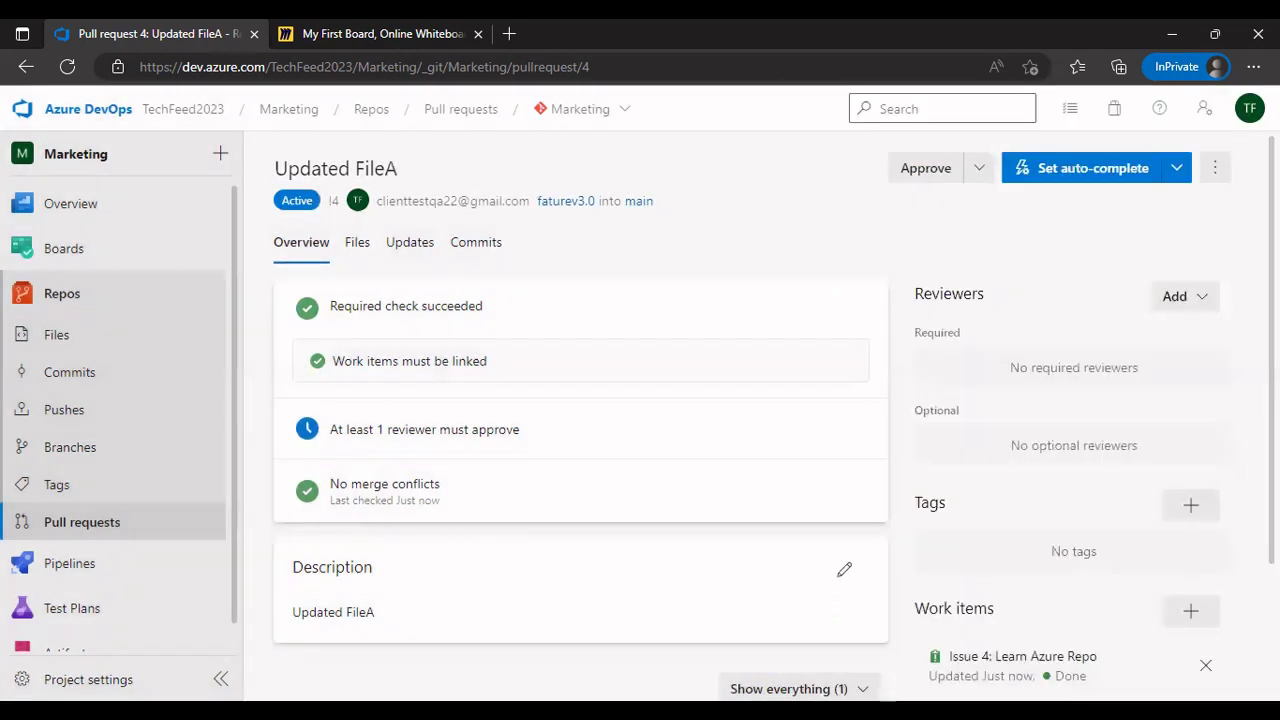